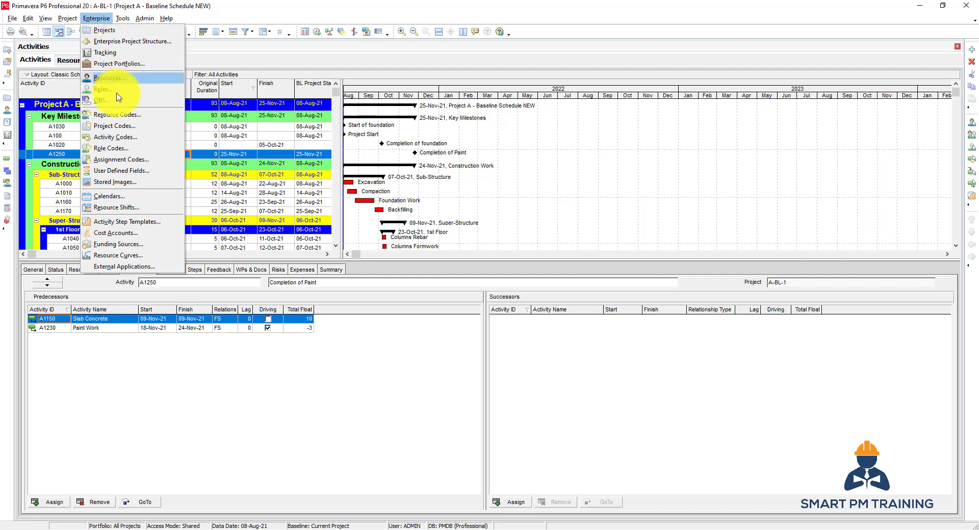
# Open the enterprise User Defined Fields and select Activities as the subject area
pyautogui.click(123, 171)
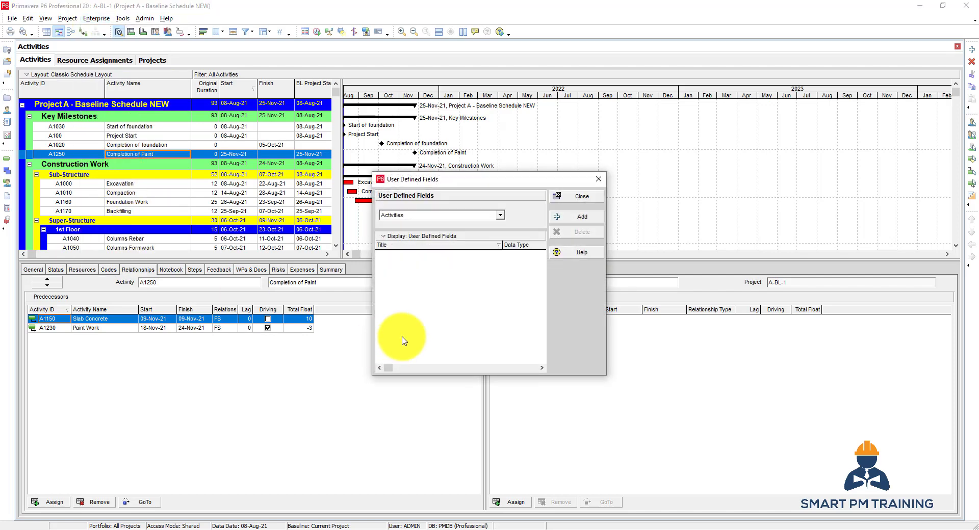
pyautogui.click(434, 216)
pyautogui.scroll(-2, 417, 267)
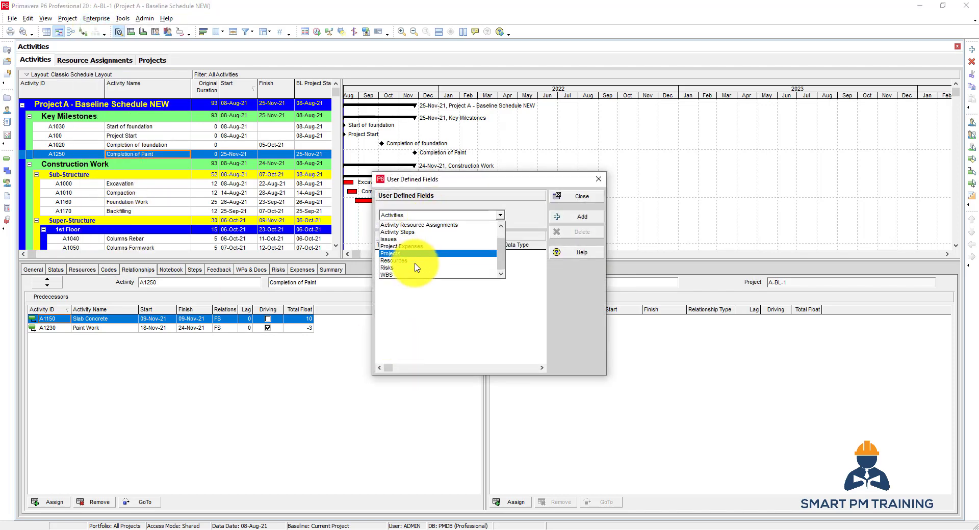
pyautogui.scroll(1, 417, 268)
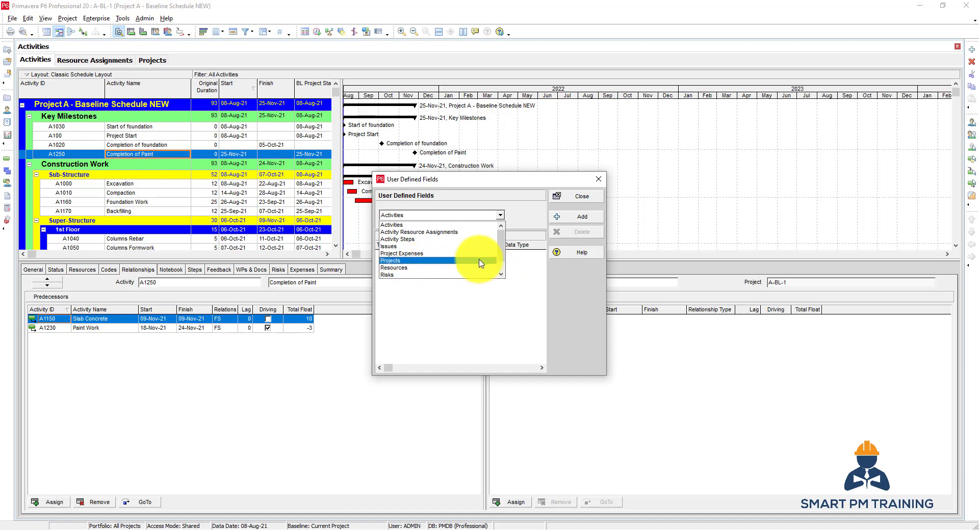
pyautogui.click(425, 226)
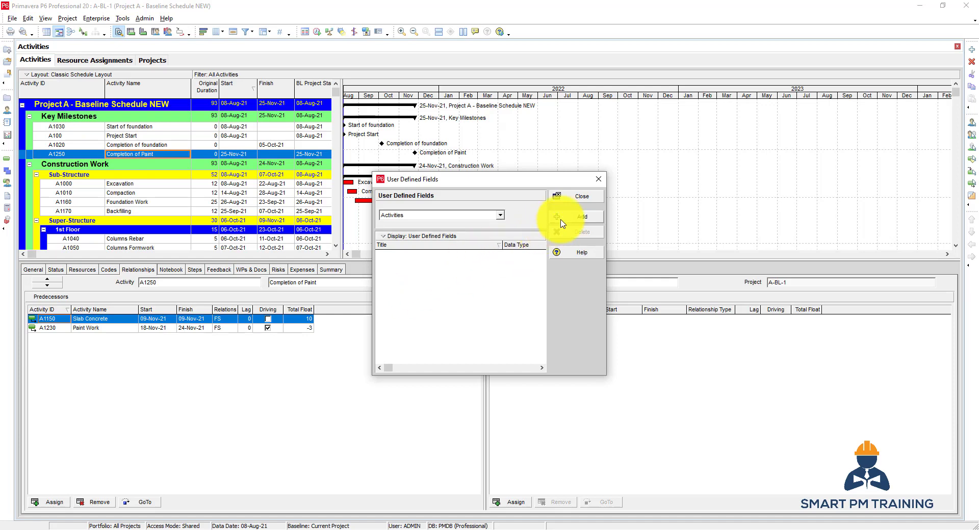
# Add an activity user defined field titled "Review Later" with the Text data type, and close the User Defined Fields dialog
pyautogui.click(581, 217)
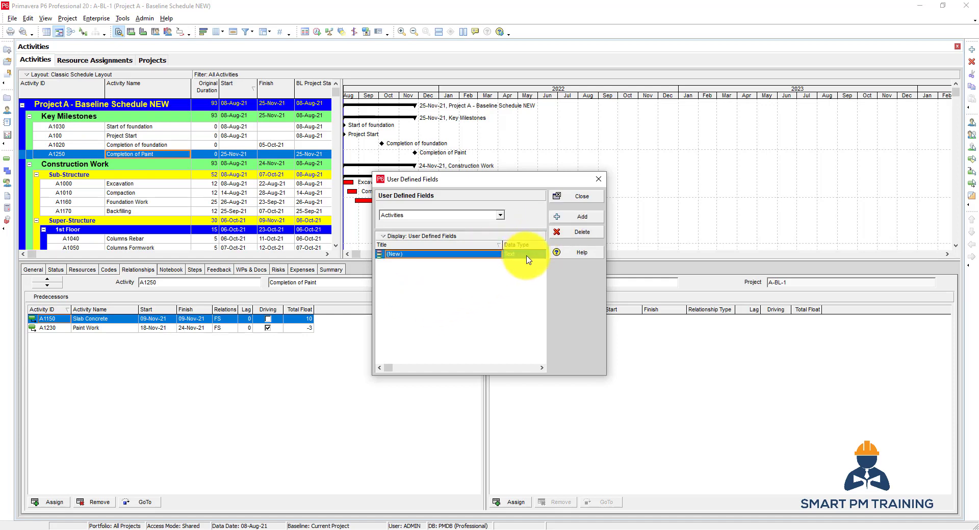
pyautogui.moveTo(467, 246); pyautogui.dragTo(437, 247)
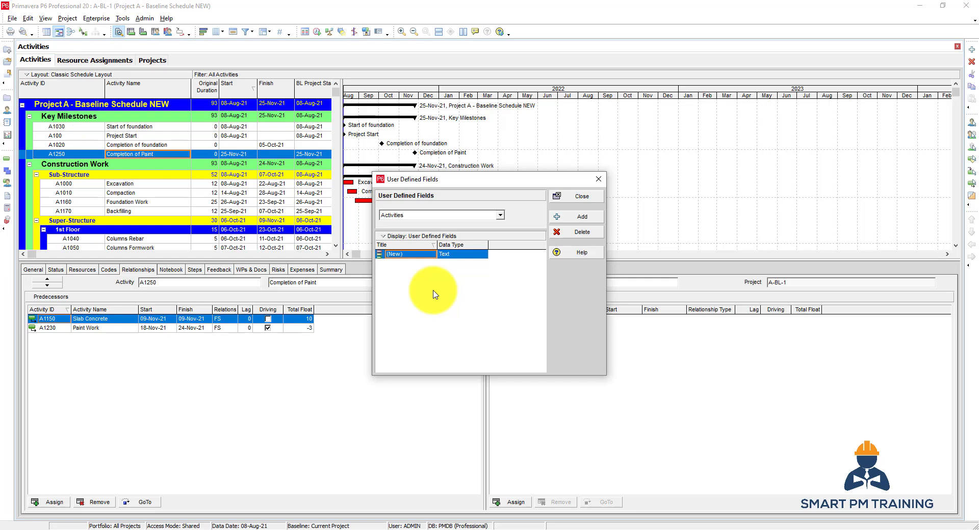
pyautogui.click(413, 254)
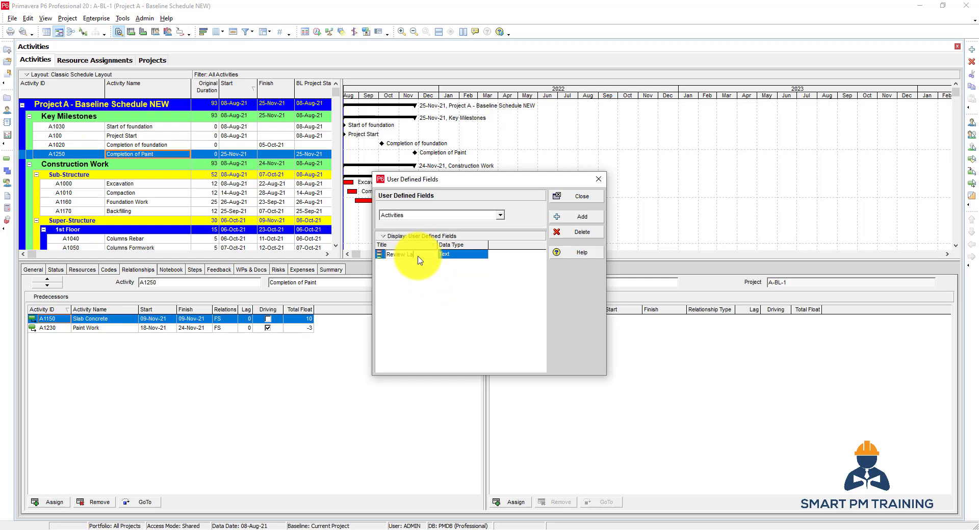
pyautogui.press('Return')
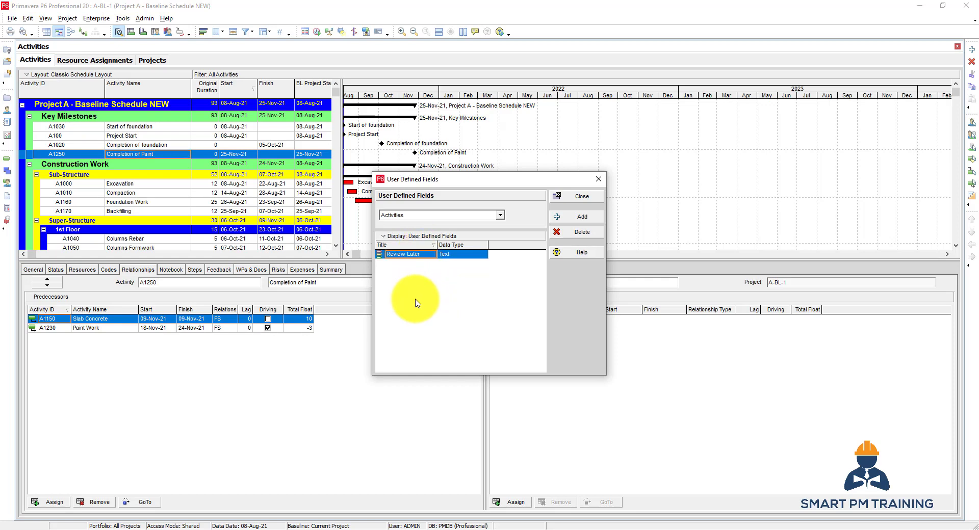
pyautogui.click(466, 254)
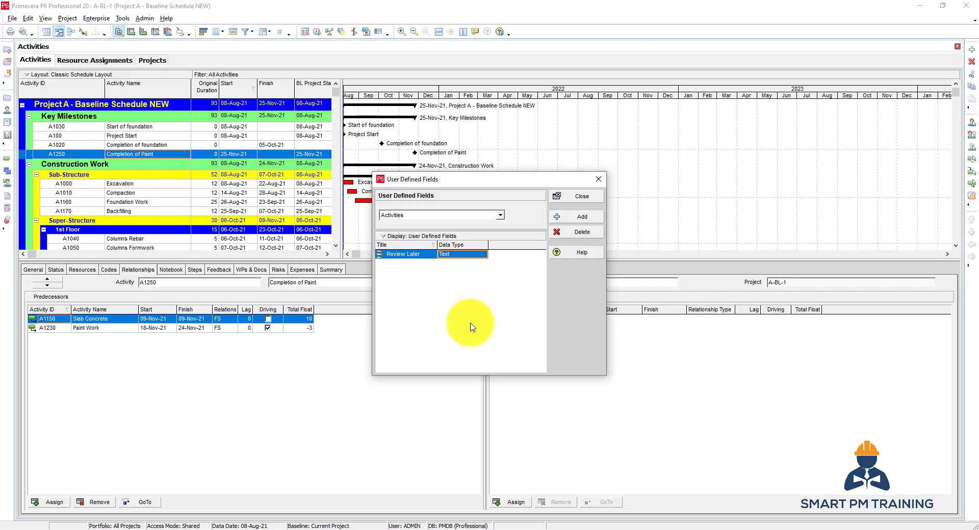
pyautogui.click(462, 254)
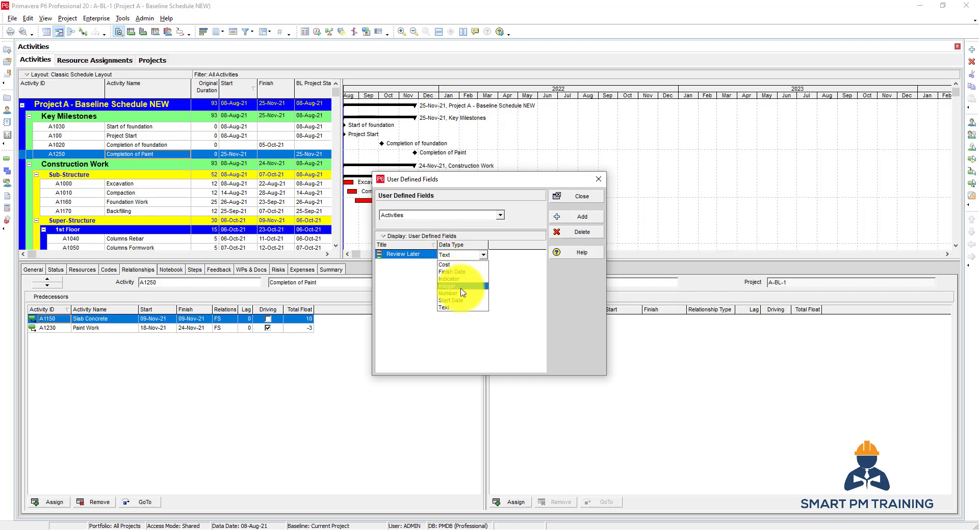
pyautogui.click(403, 289)
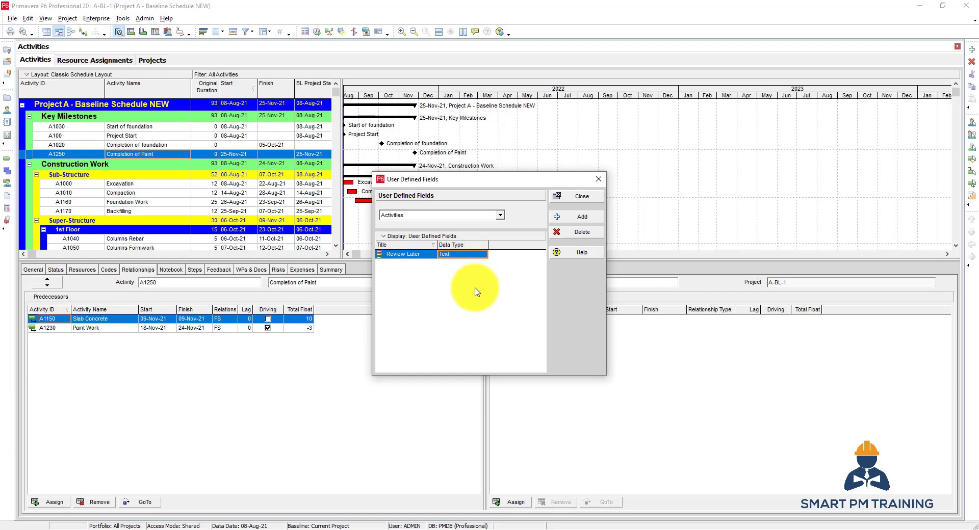
pyautogui.click(565, 198)
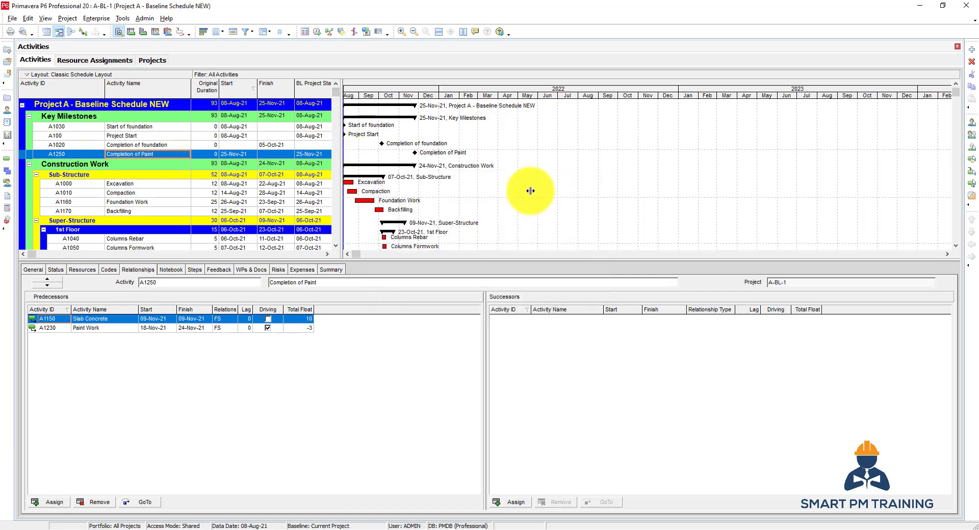
# Extend the activity table over the Gantt chart and add a widened user-defined Review Later column after Planned %
pyautogui.moveTo(530, 190); pyautogui.dragTo(532, 191)
pyautogui.moveTo(534, 127); pyautogui.dragTo(704, 159)
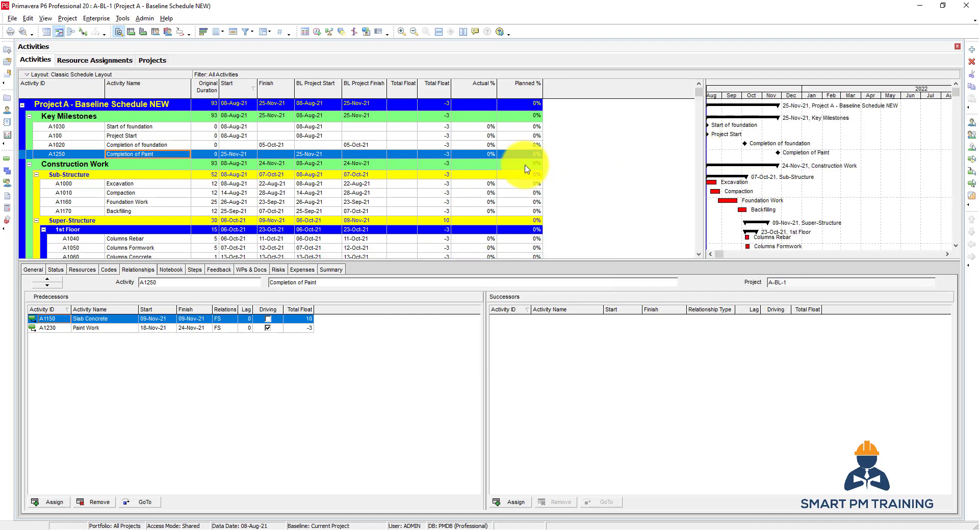
pyautogui.rightClick(526, 169)
pyautogui.click(554, 313)
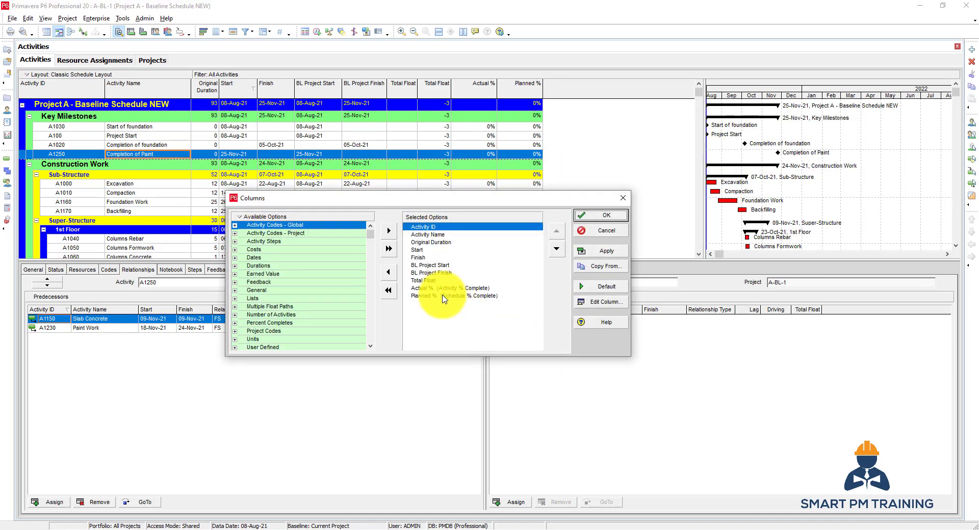
pyautogui.click(444, 297)
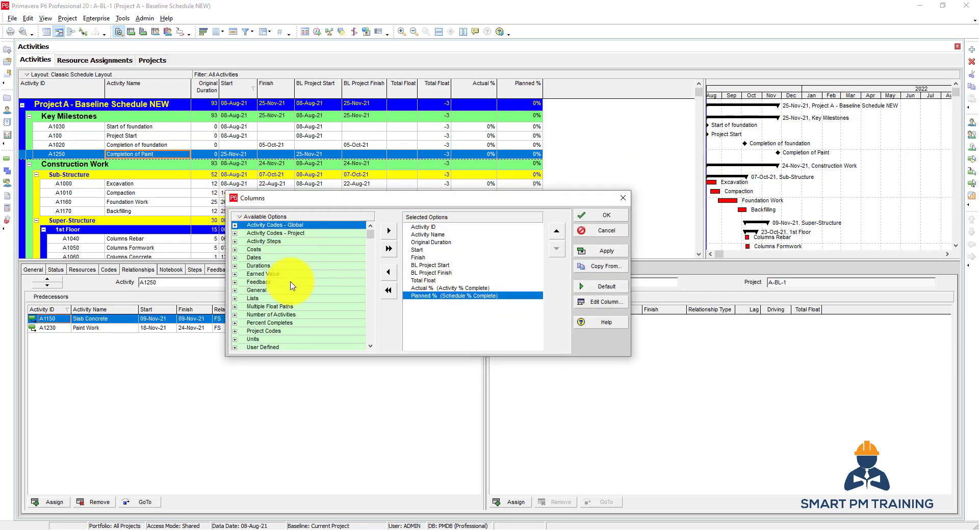
pyautogui.doubleClick(276, 347)
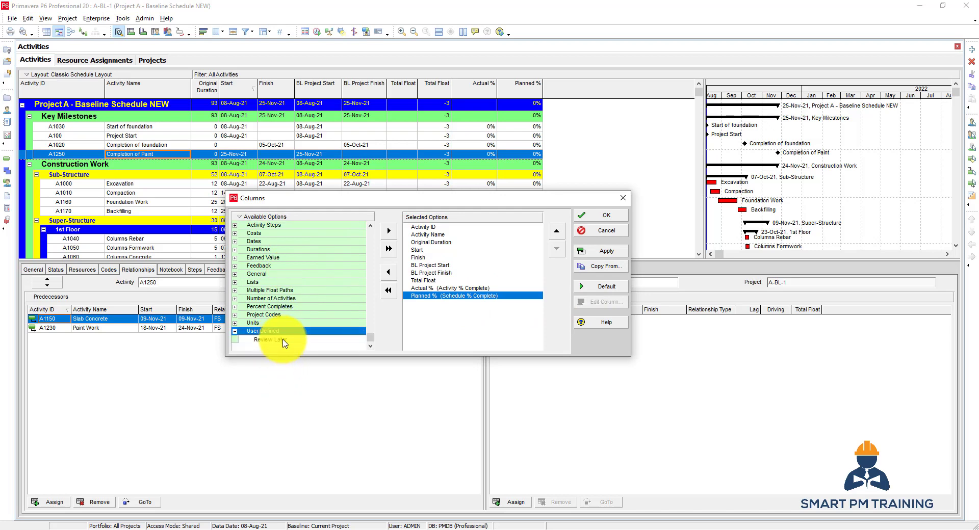
pyautogui.doubleClick(270, 339)
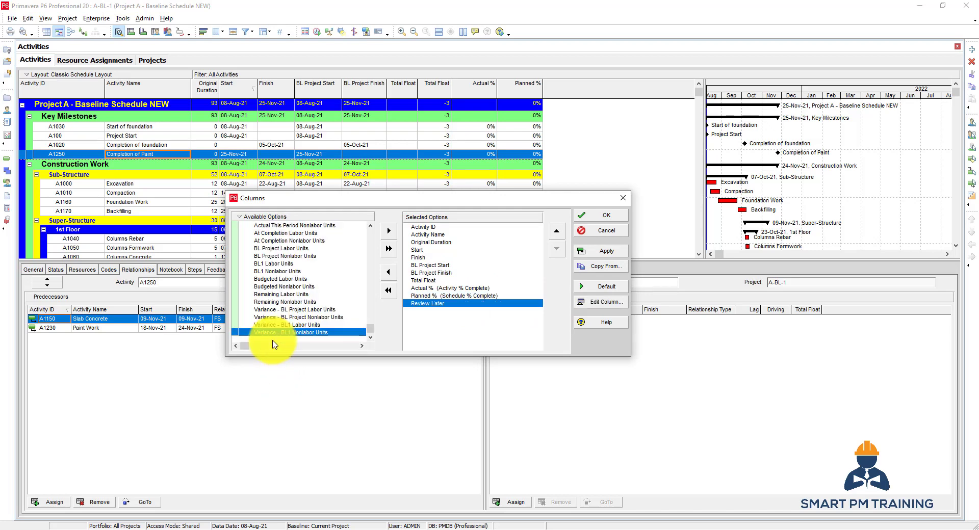
pyautogui.rightClick(235, 223)
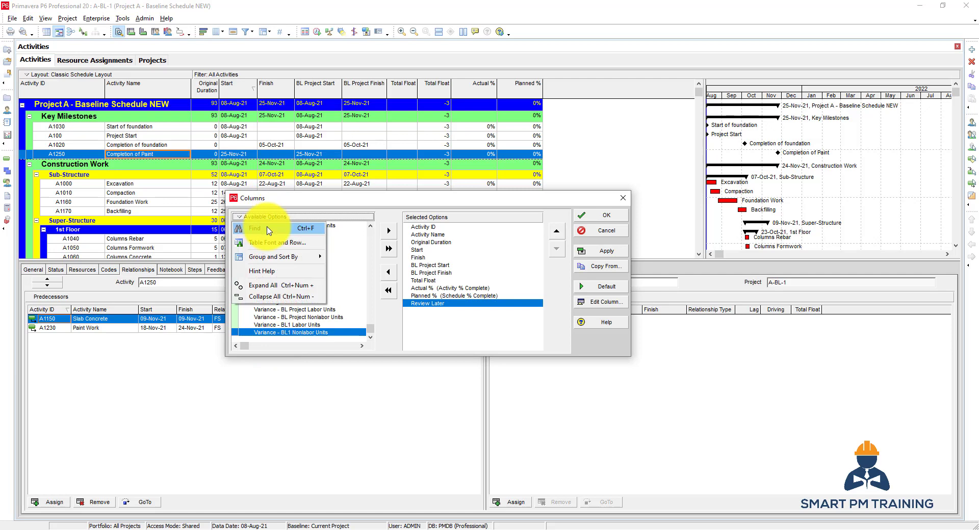
pyautogui.click(269, 234)
pyautogui.click(561, 196)
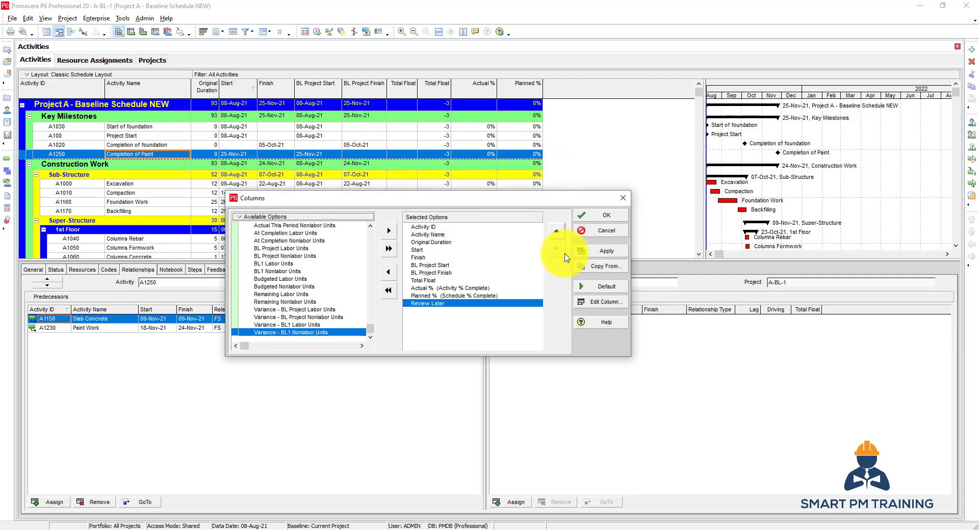
pyautogui.click(600, 215)
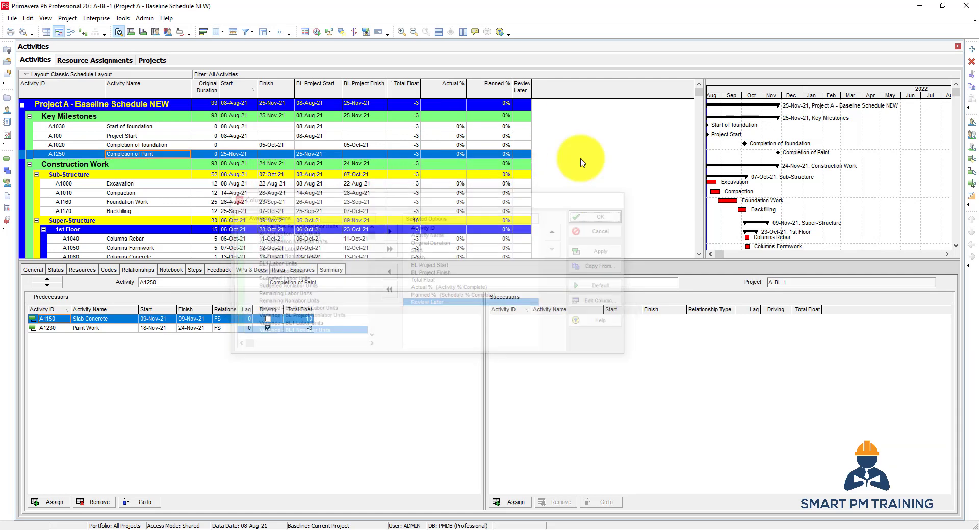
pyautogui.moveTo(532, 84); pyautogui.dragTo(558, 87)
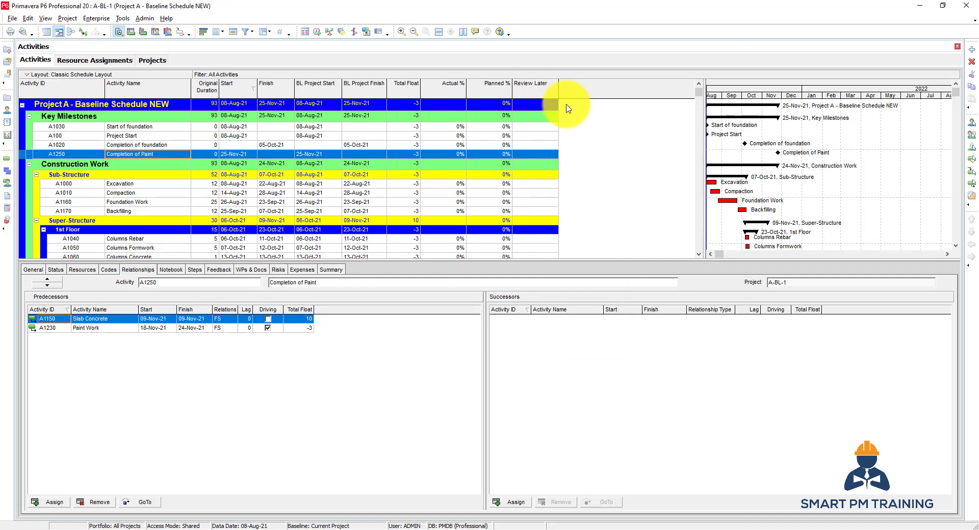
# Enter REV in the Review Later column for activity A1010 Compaction
pyautogui.click(534, 132)
pyautogui.scroll(-2, 534, 131)
pyautogui.click(535, 151)
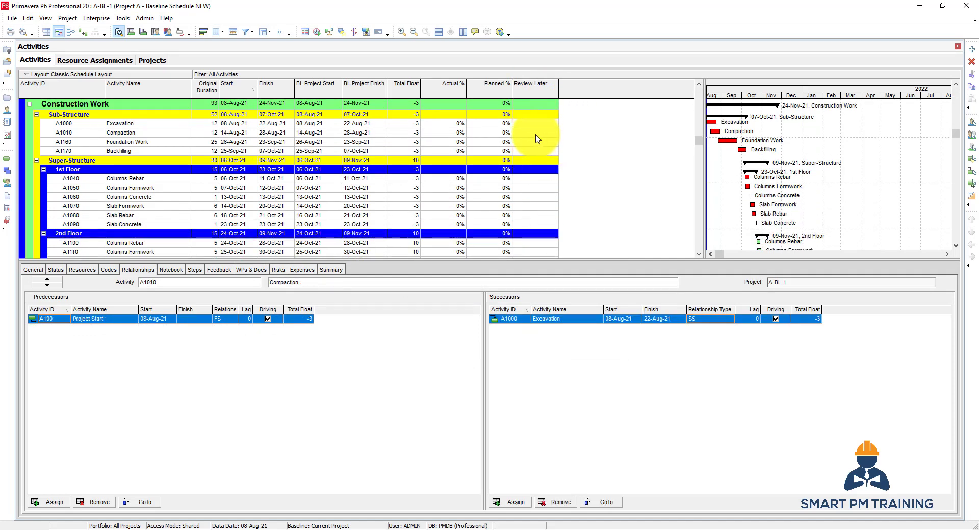
pyautogui.scroll(1, 557, 213)
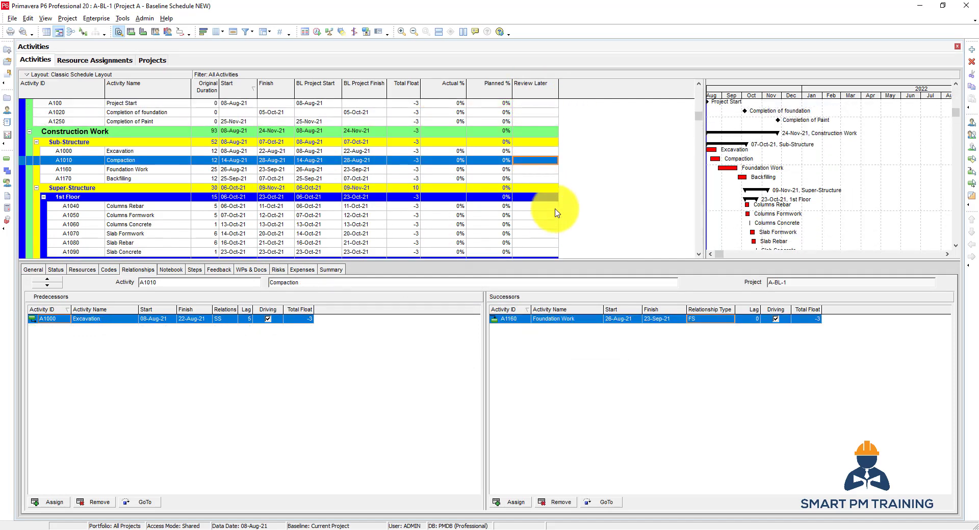
pyautogui.write('REV')
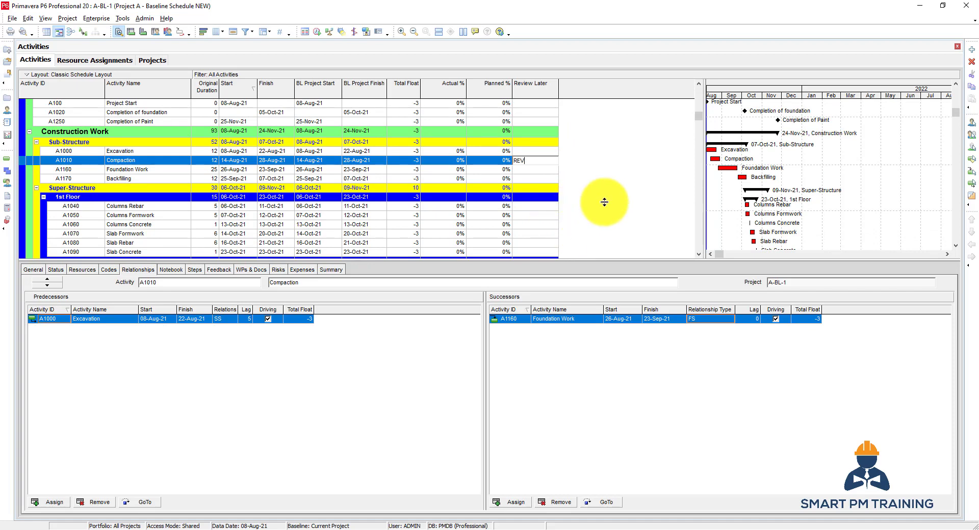
# Enter REV in the Review Later column for activity A1090 Slab Concrete on the 1st Floor
pyautogui.scroll(-2, 602, 202)
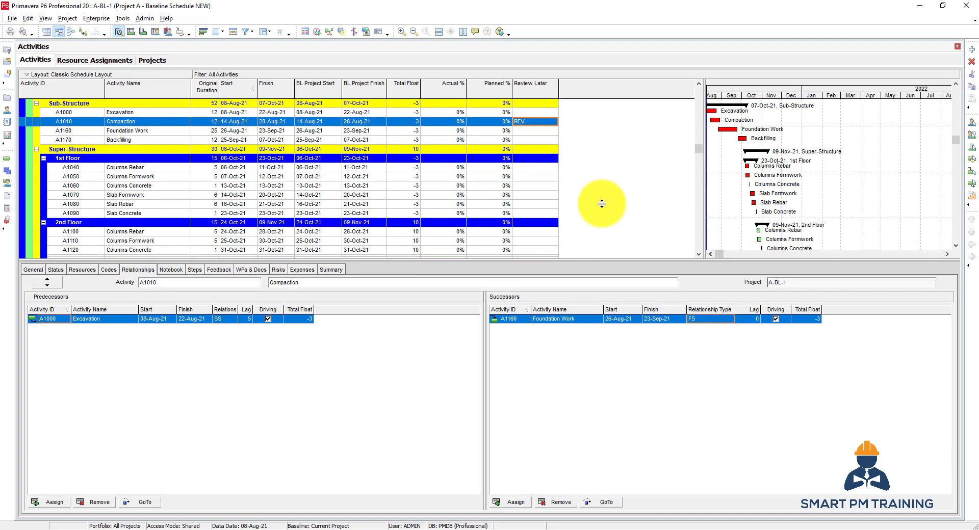
pyautogui.click(533, 213)
pyautogui.write('REV')
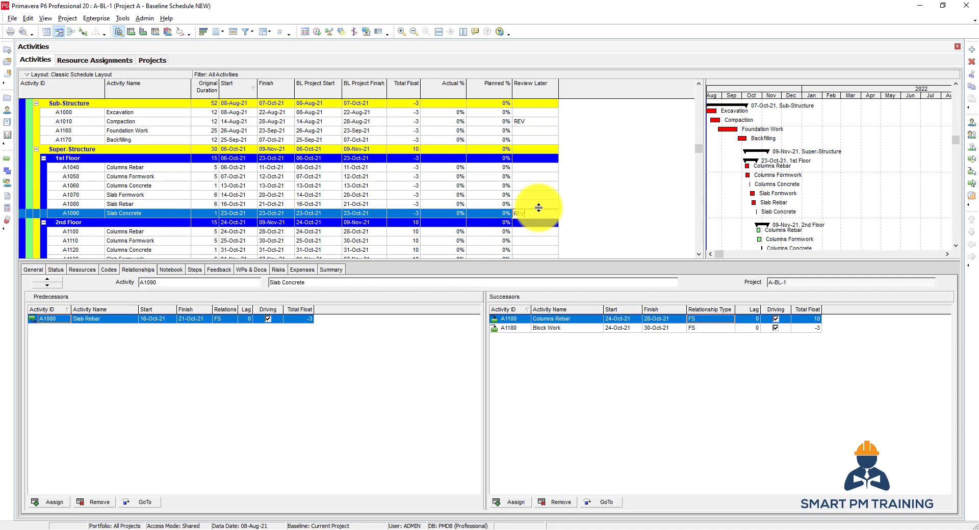
pyautogui.scroll(4, 539, 208)
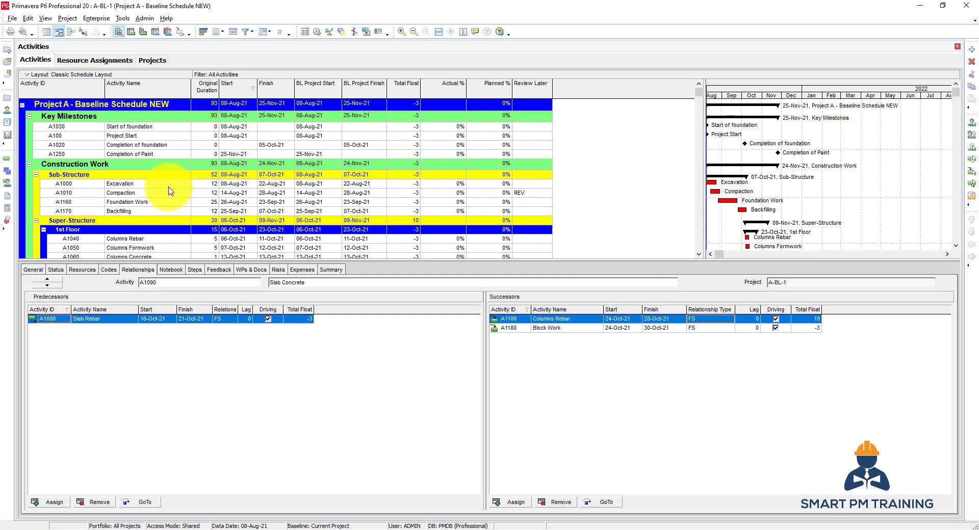
# Select the user-defined (Untitled Filter) for the activities, open it for modification and delete its second WBS condition
pyautogui.rightClick(169, 187)
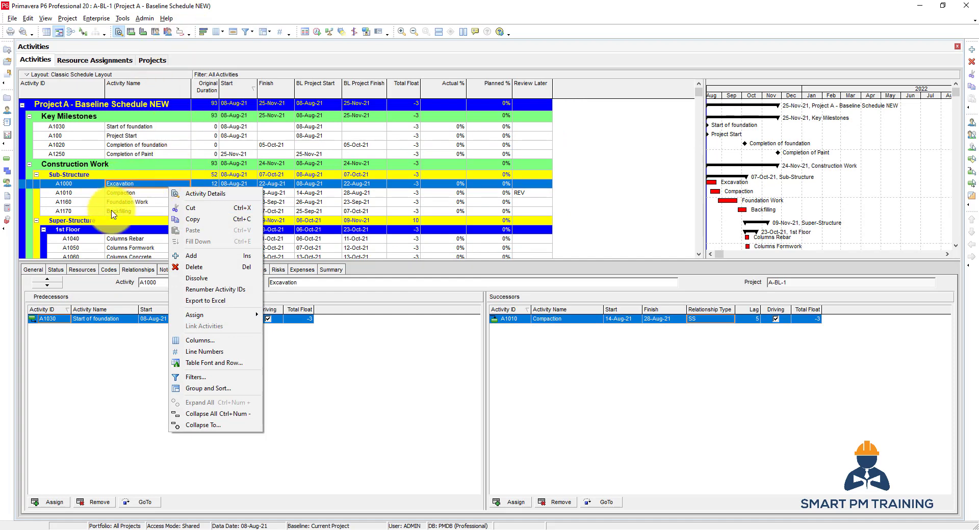
pyautogui.click(213, 382)
pyautogui.click(445, 298)
pyautogui.scroll(-2, 446, 300)
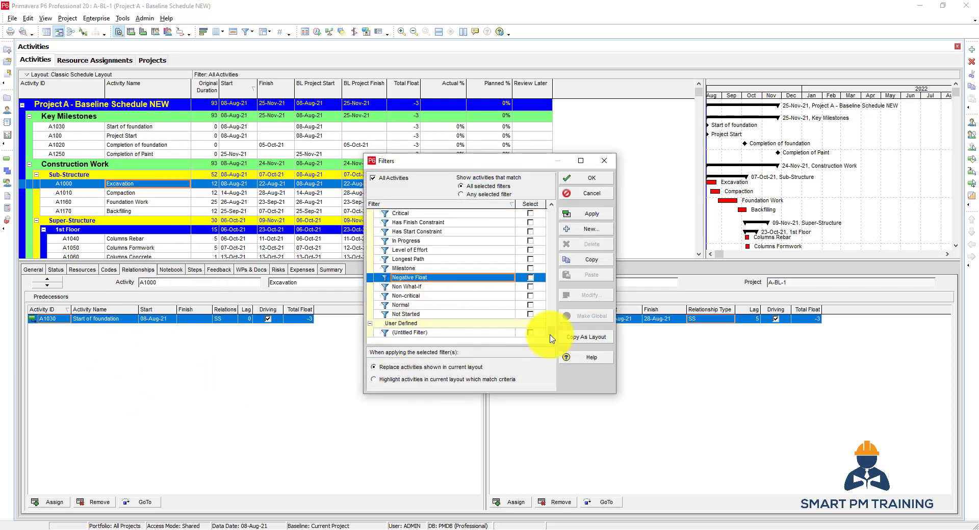
pyautogui.click(532, 332)
pyautogui.click(586, 295)
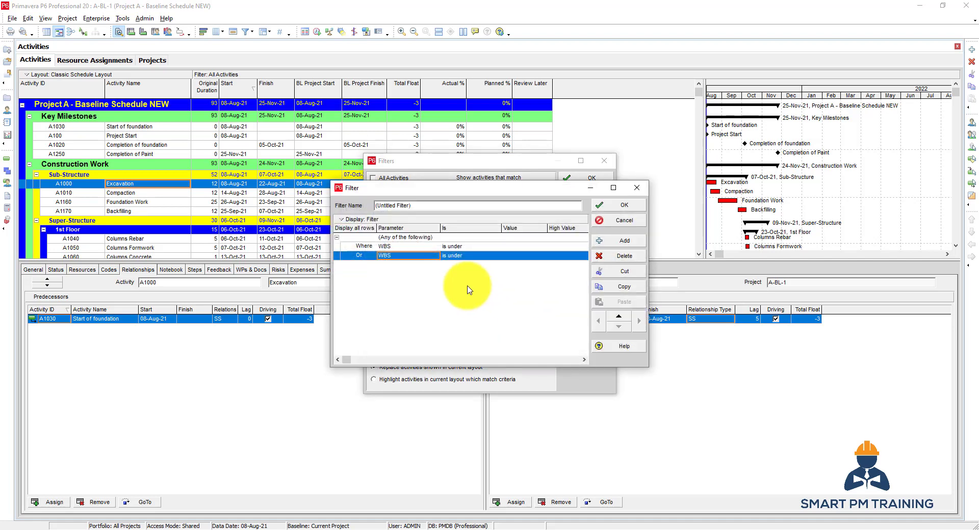
pyautogui.click(614, 256)
pyautogui.click(461, 287)
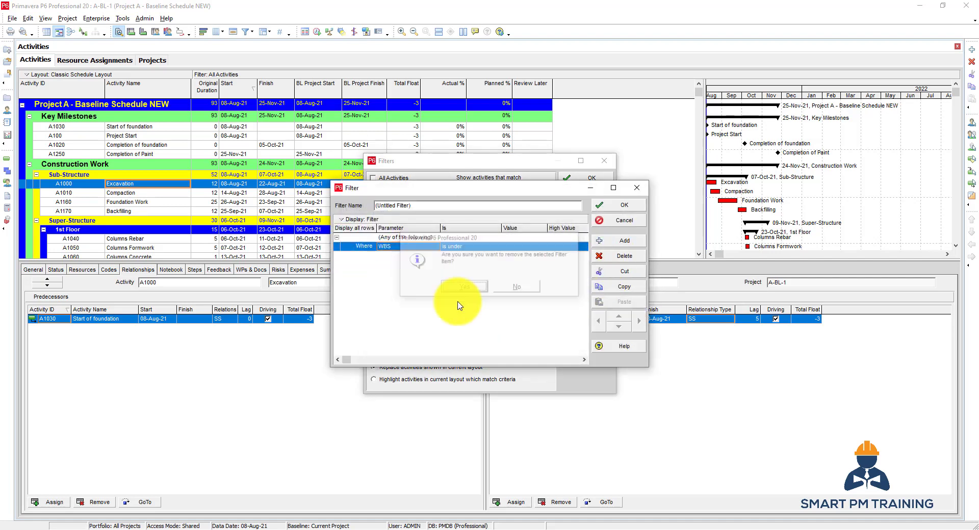
# Change the remaining filter condition's parameter from WBS to the user-defined Review Later field
pyautogui.click(411, 247)
pyautogui.scroll(10, 414, 258)
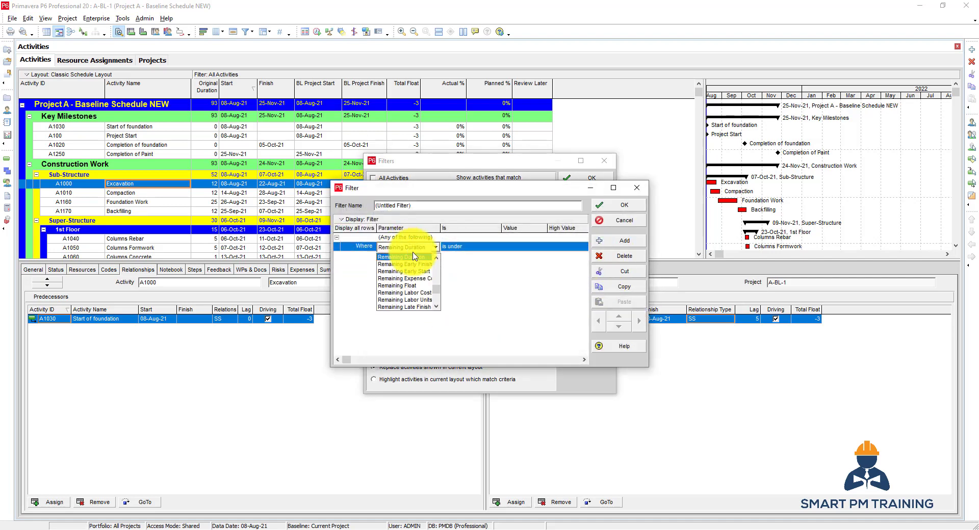
pyautogui.scroll(-3, 417, 268)
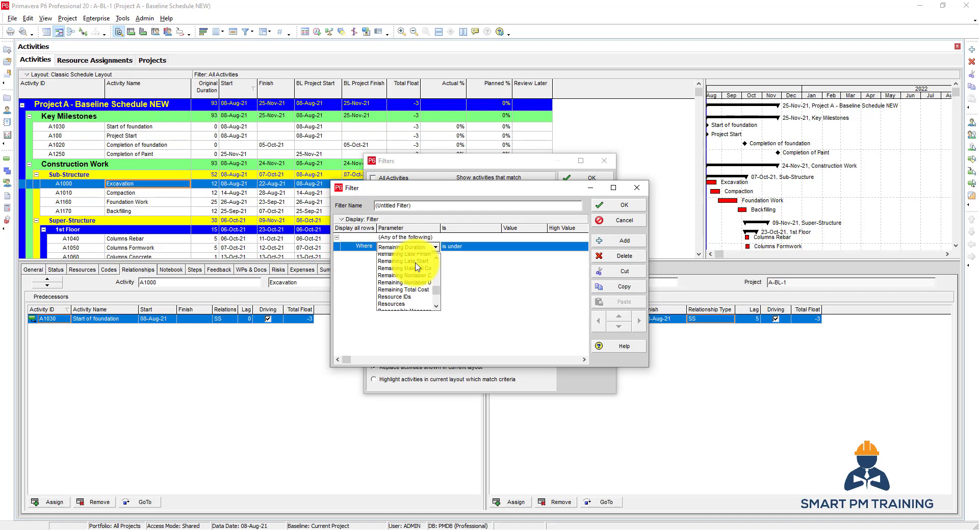
pyautogui.scroll(-3, 416, 269)
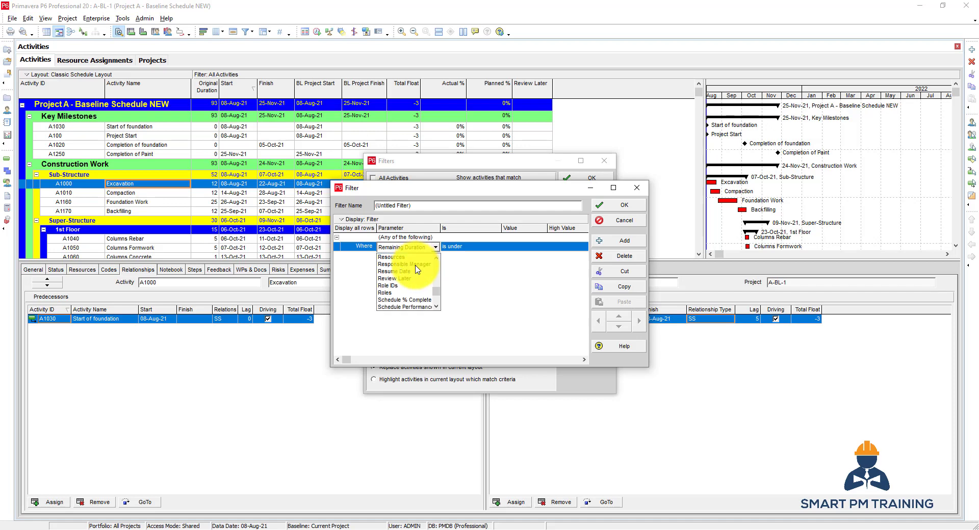
pyautogui.scroll(3, 416, 269)
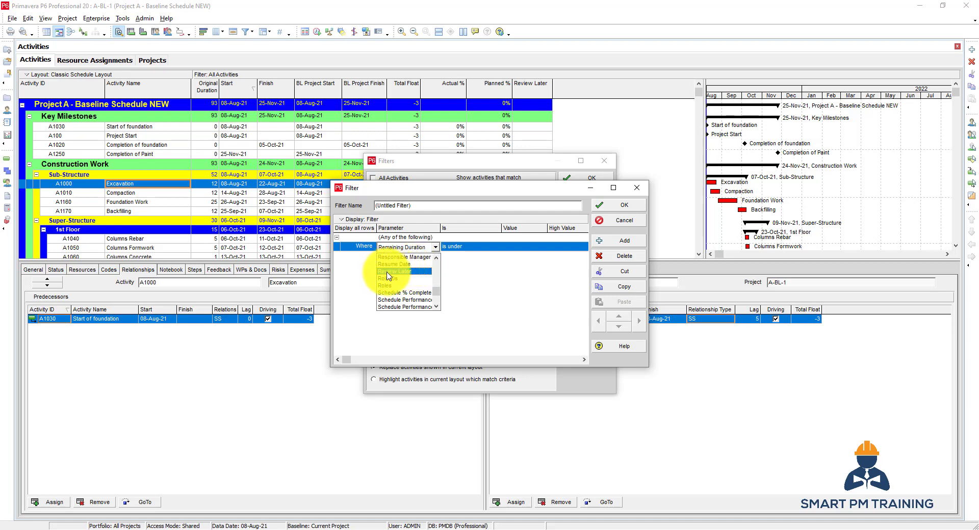
pyautogui.click(394, 273)
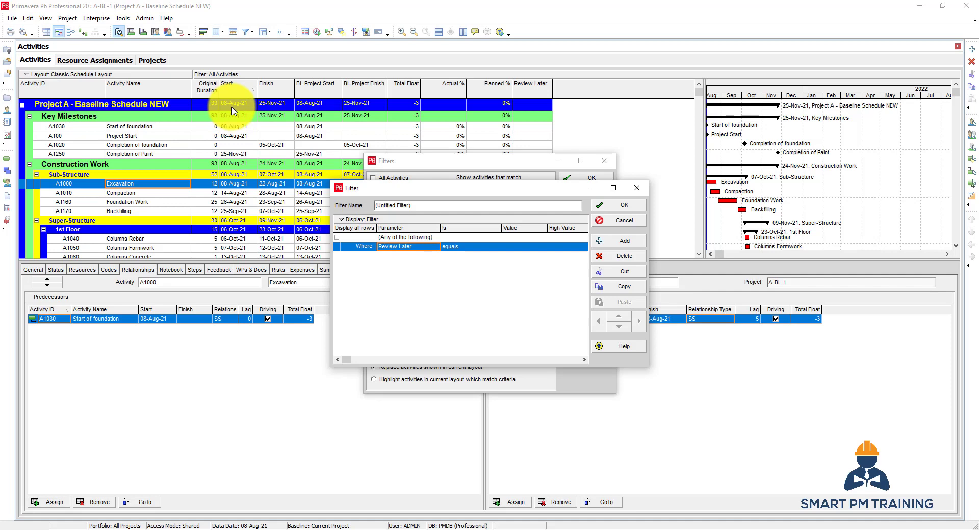
# Keep the Review Later condition on equals and enter REV as its value
pyautogui.click(481, 247)
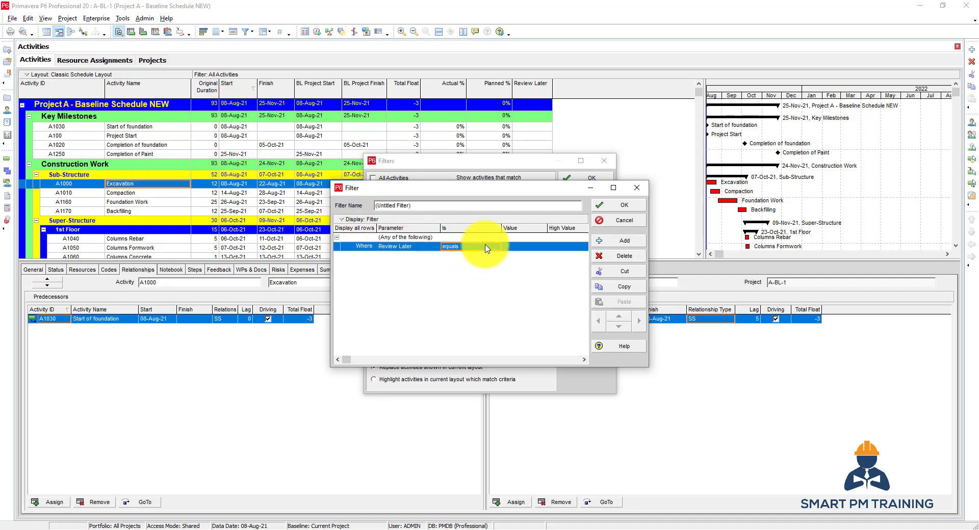
pyautogui.click(537, 250)
pyautogui.click(537, 249)
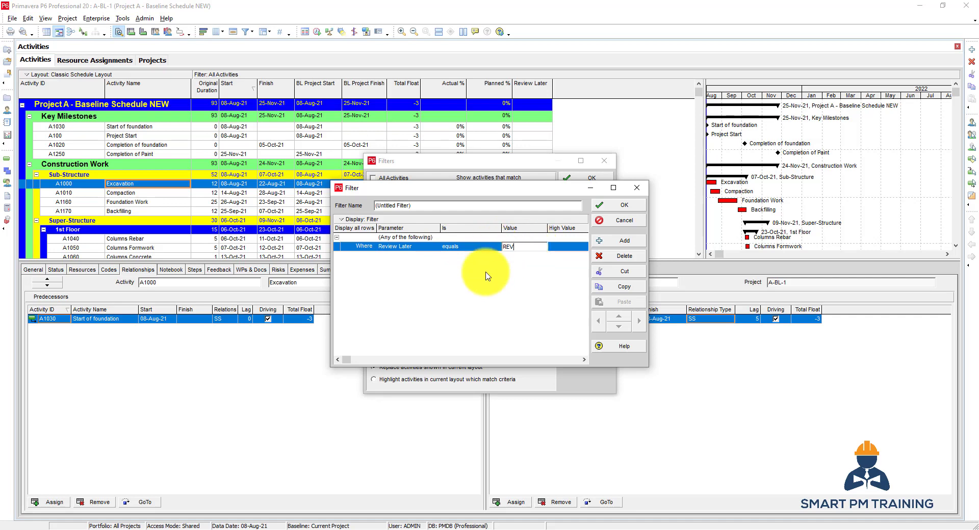
pyautogui.write('REV')
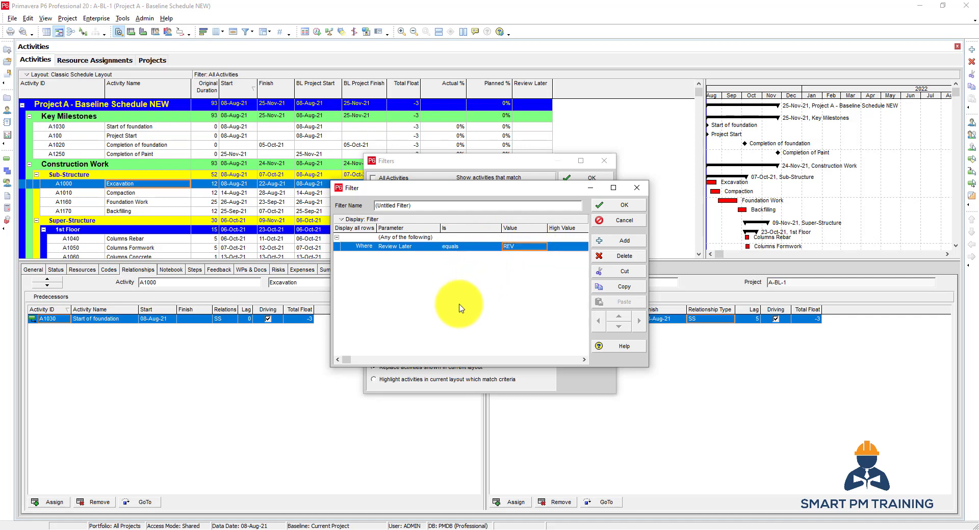
# Change the Review Later condition to contains and set its value to RE
pyautogui.click(462, 246)
pyautogui.click(461, 247)
pyautogui.click(474, 260)
pyautogui.click(512, 248)
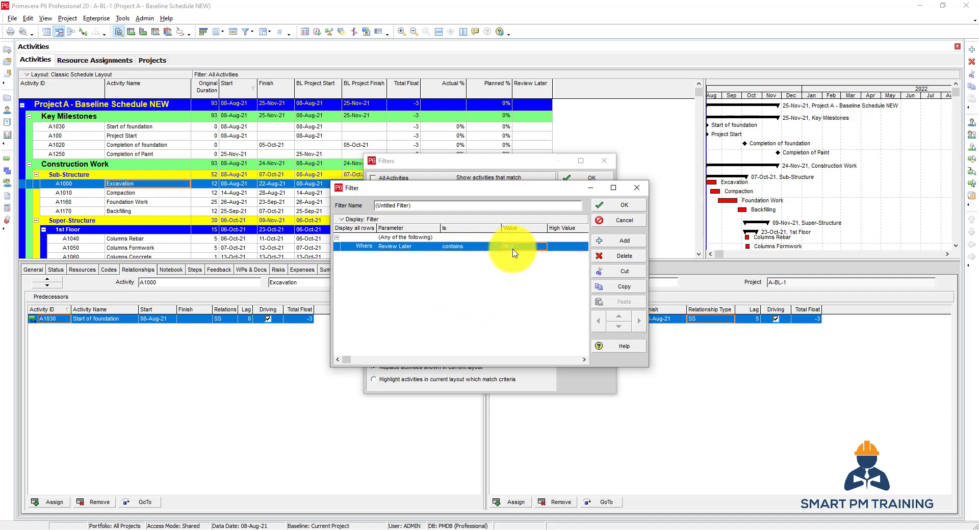
pyautogui.write('RE')
pyautogui.click(499, 292)
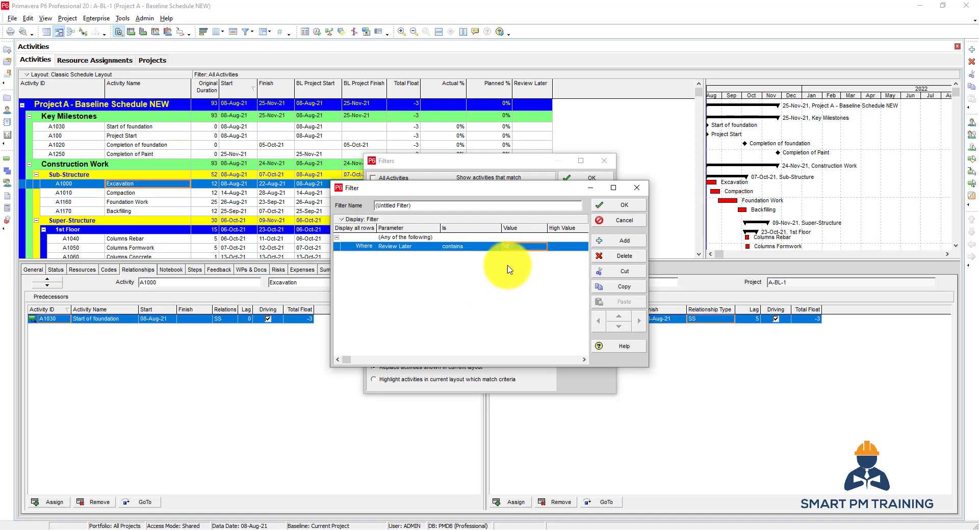
pyautogui.click(462, 247)
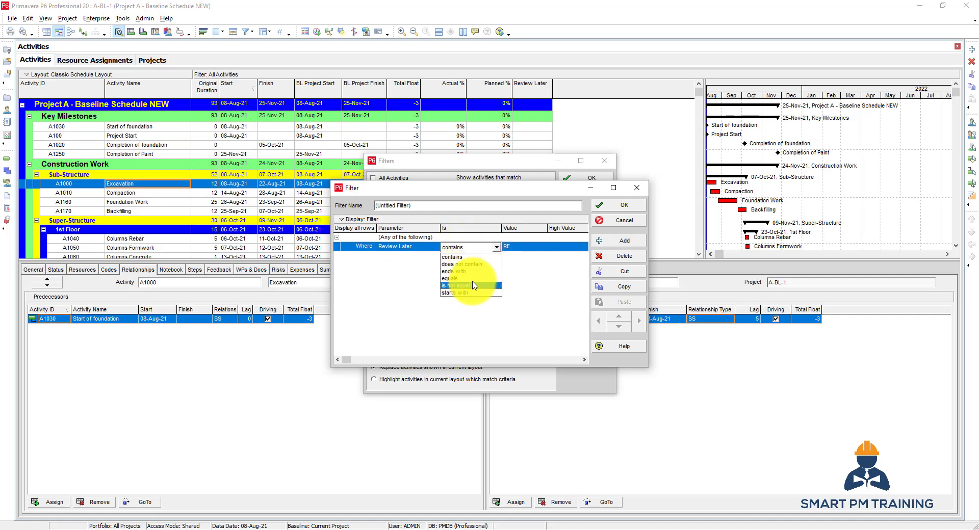
pyautogui.click(471, 257)
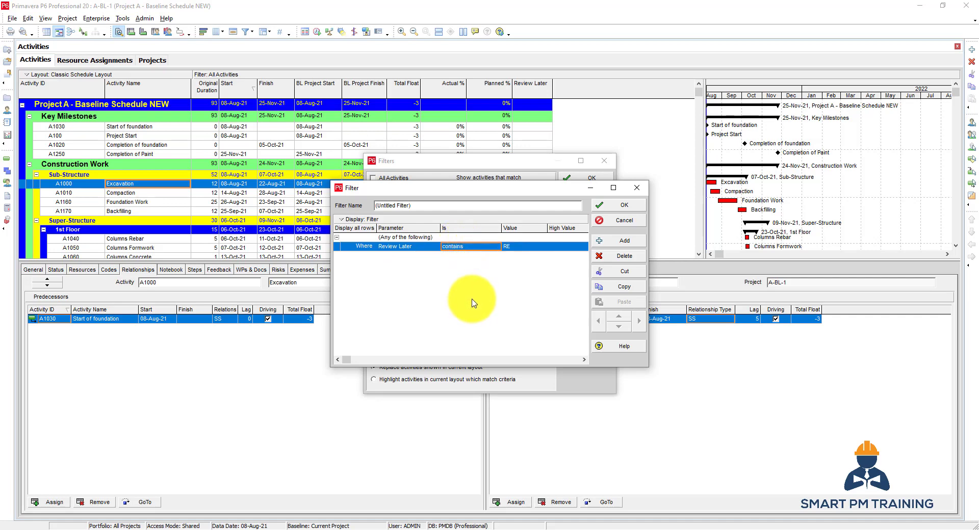
# Confirm the filter, apply it to the current layout, and select activity A1090 Slab Concrete in the filtered schedule
pyautogui.click(605, 205)
pyautogui.click(589, 215)
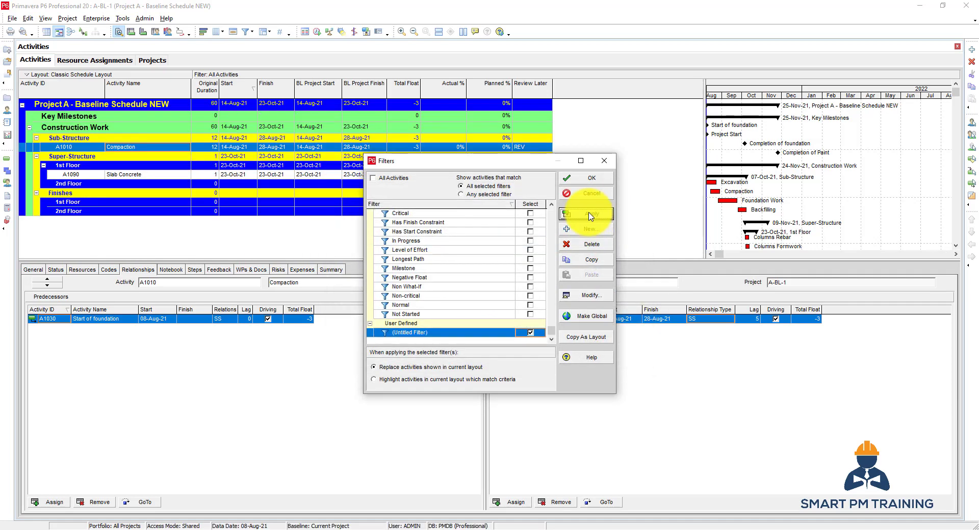
pyautogui.click(586, 179)
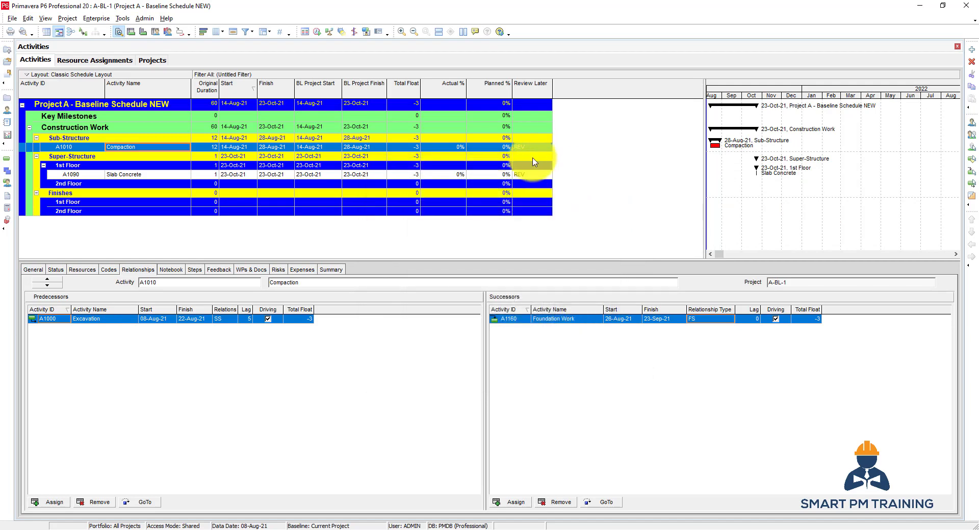
pyautogui.click(122, 175)
pyautogui.click(303, 175)
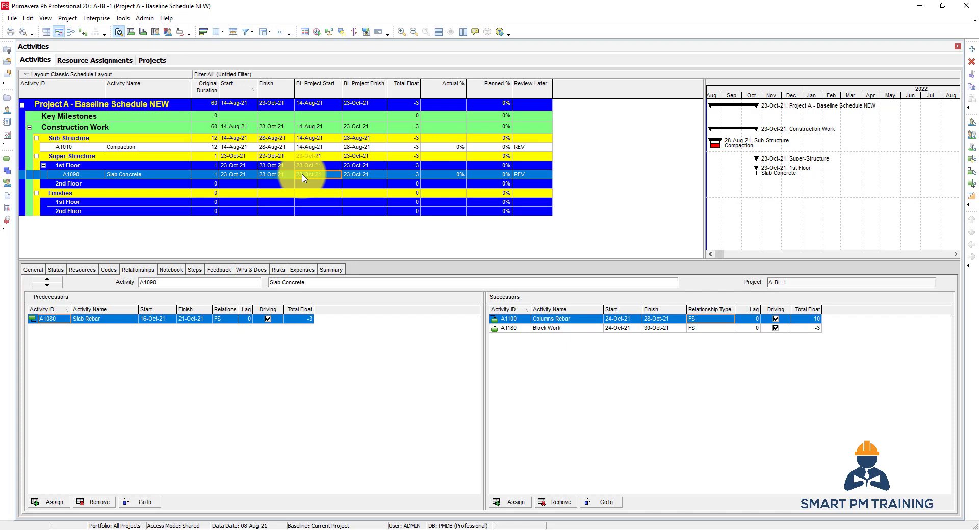
# Reopen the definition of the (Untitled Filter), examine its Review Later condition and leave it without changes
pyautogui.click(148, 147)
pyautogui.rightClick(153, 148)
pyautogui.click(181, 344)
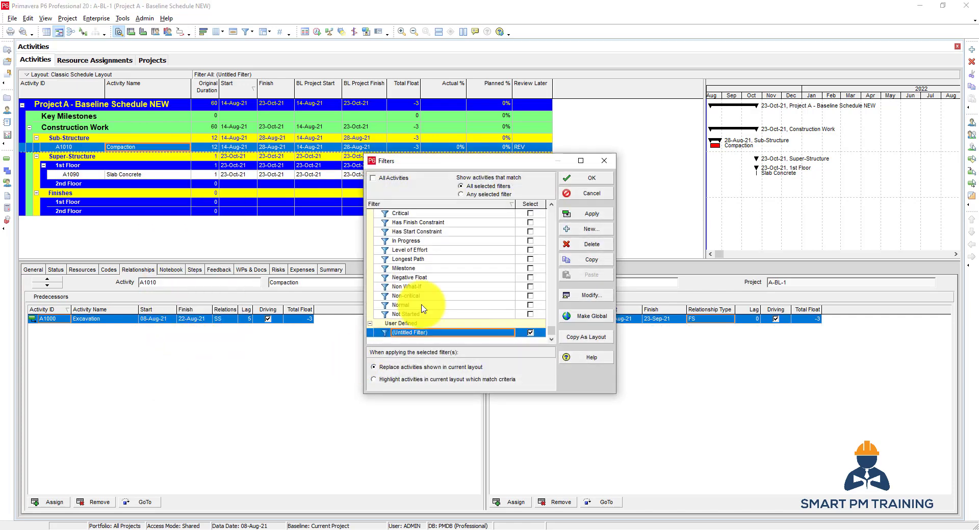
pyautogui.click(574, 295)
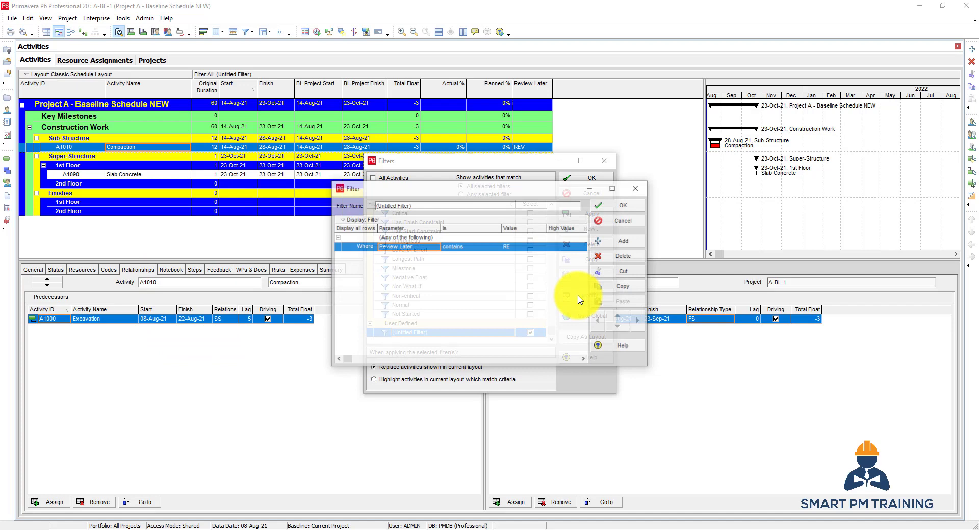
pyautogui.click(462, 248)
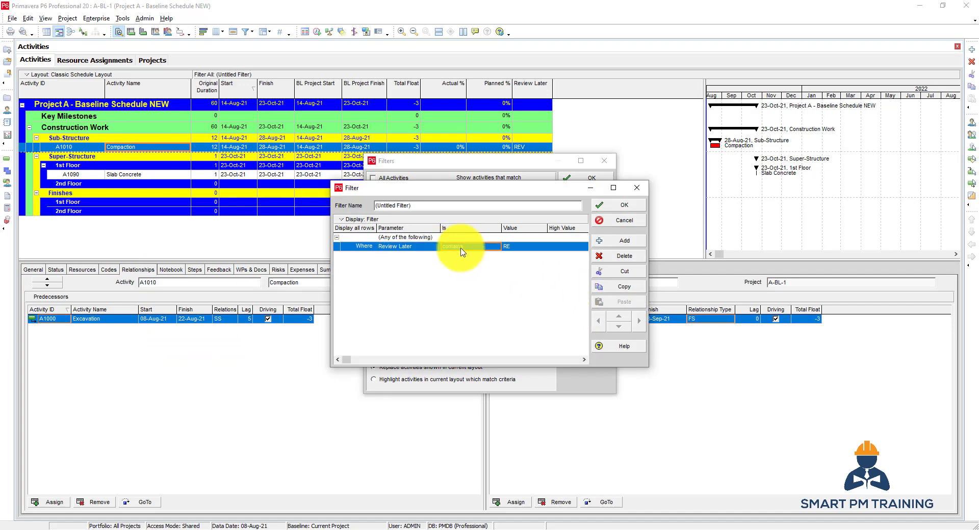
pyautogui.click(412, 248)
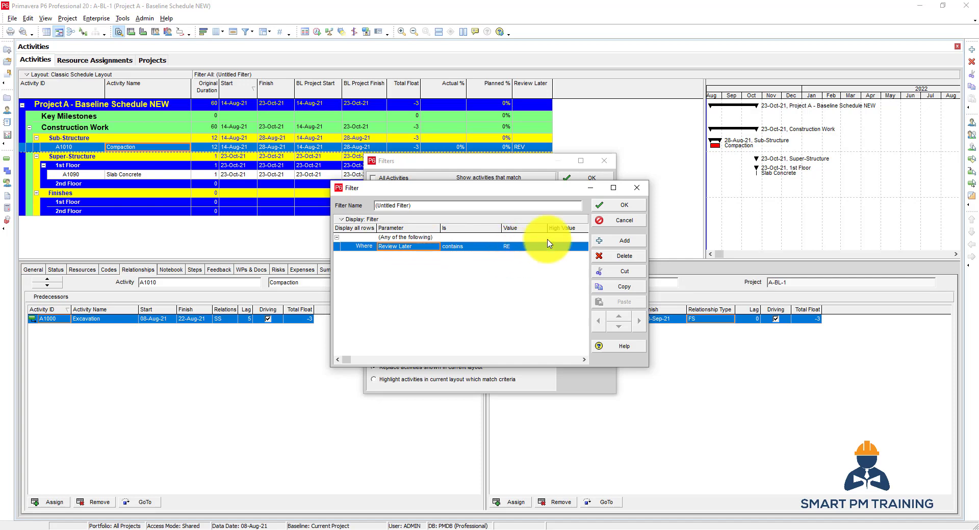
pyautogui.click(591, 194)
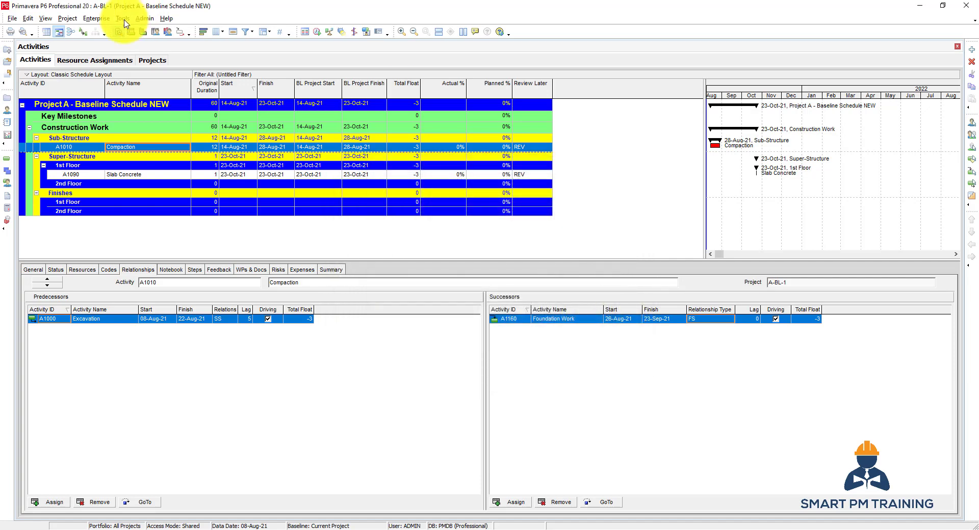
# Examine the data types available for the Review Later field in the activities' User Defined Fields, keeping Text
pyautogui.click(96, 18)
pyautogui.click(131, 173)
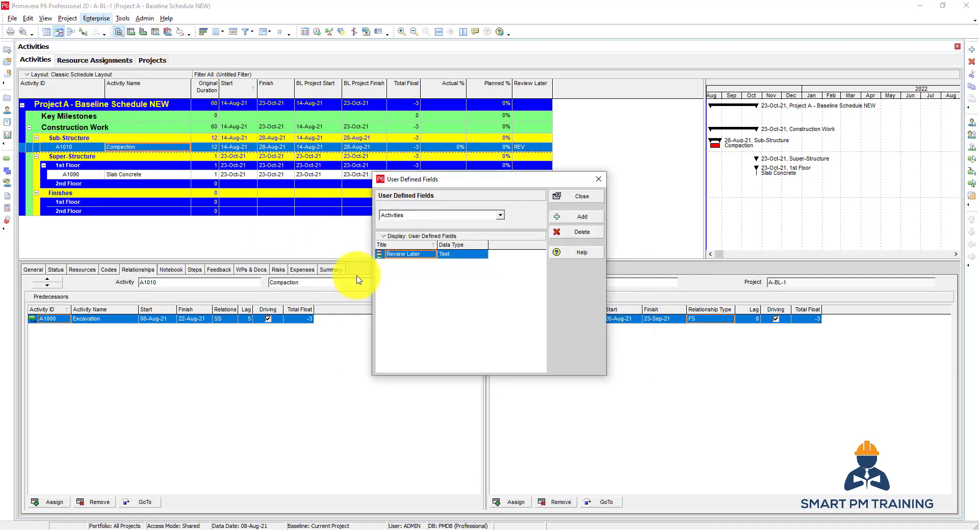
pyautogui.click(456, 255)
pyautogui.click(484, 256)
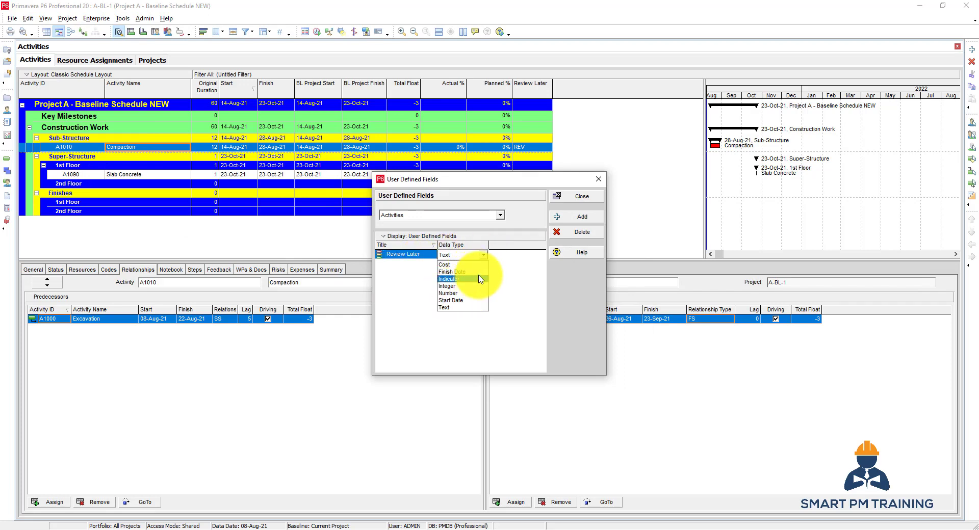
pyautogui.click(515, 279)
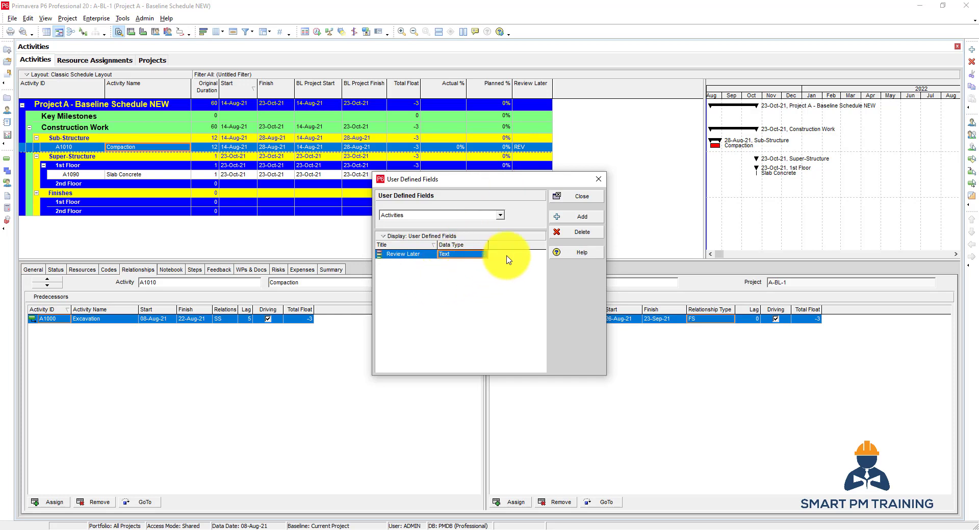
pyautogui.click(585, 202)
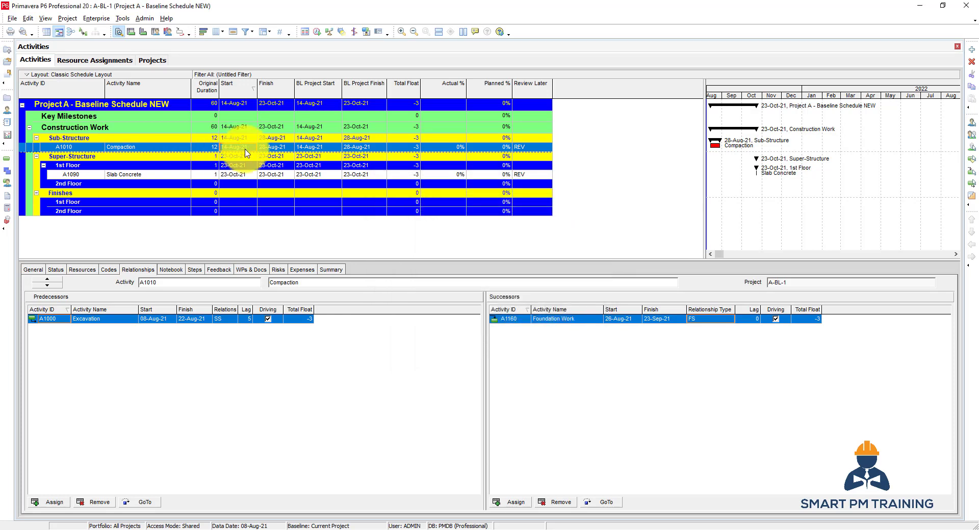
# Modify the (Untitled Filter) so its condition tests whether Finish is greater than a value
pyautogui.rightClick(256, 175)
pyautogui.click(270, 340)
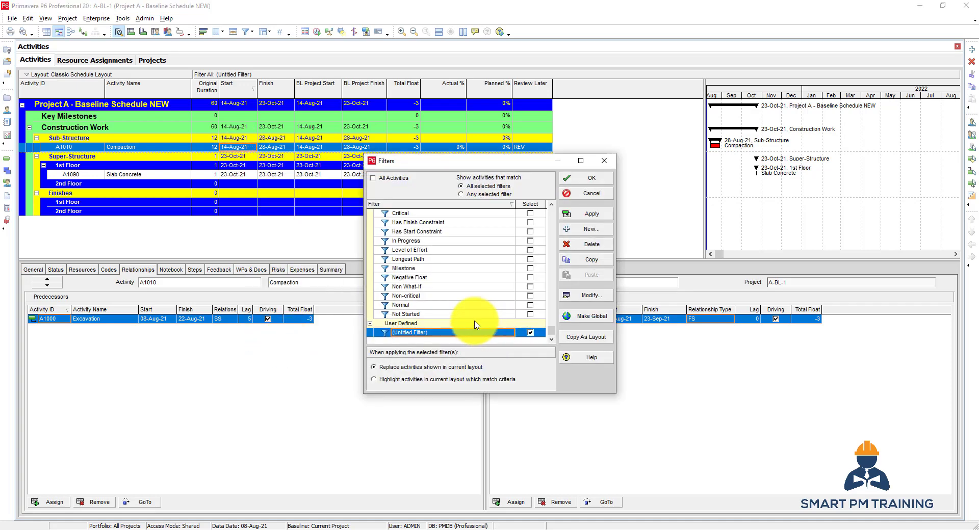
pyautogui.click(586, 295)
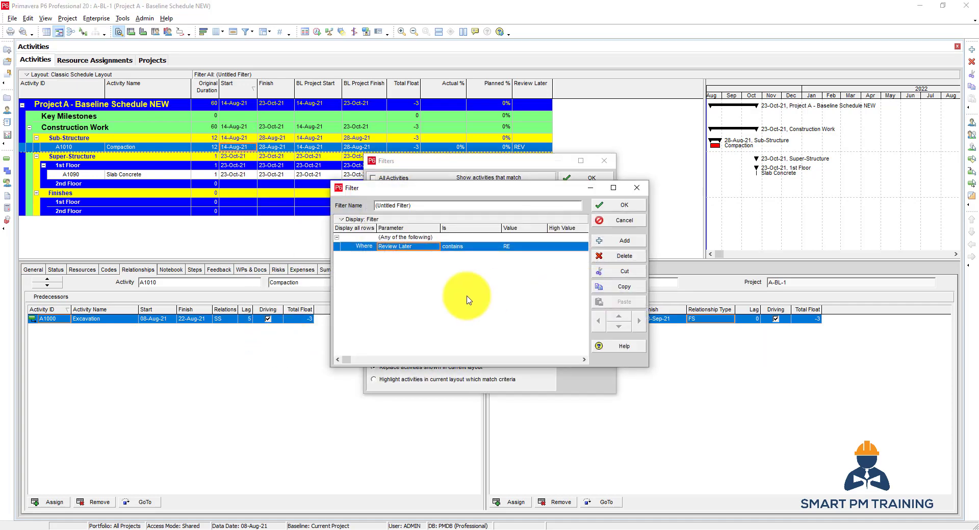
pyautogui.click(398, 248)
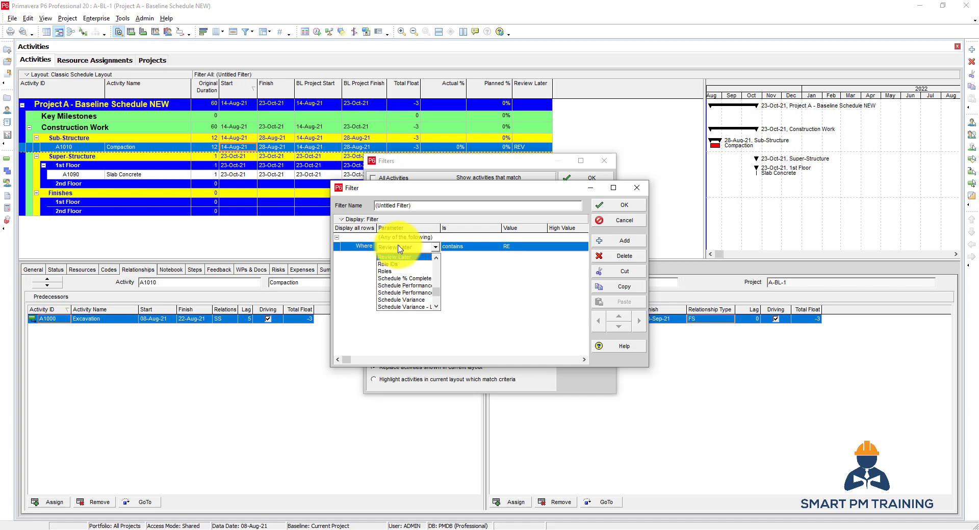
pyautogui.scroll(5, 407, 276)
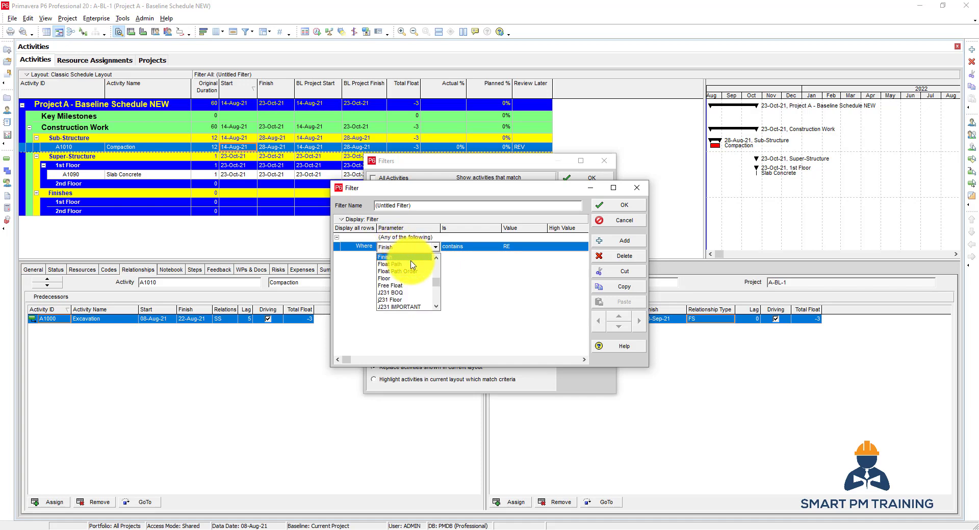
pyautogui.click(418, 259)
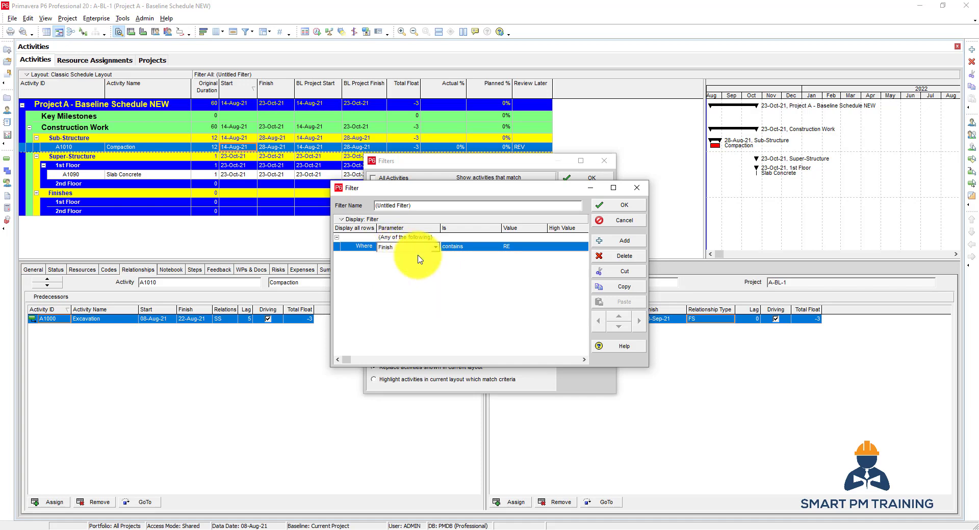
pyautogui.click(475, 249)
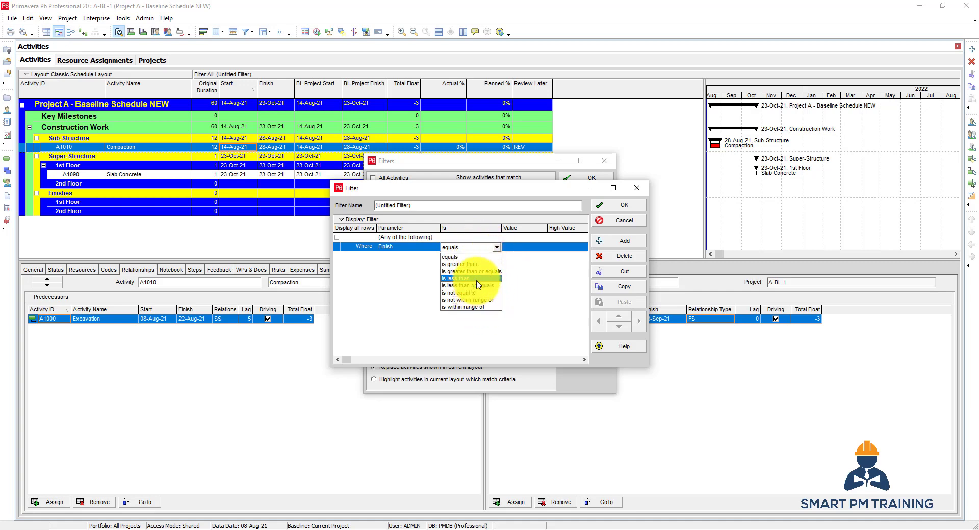
pyautogui.click(482, 265)
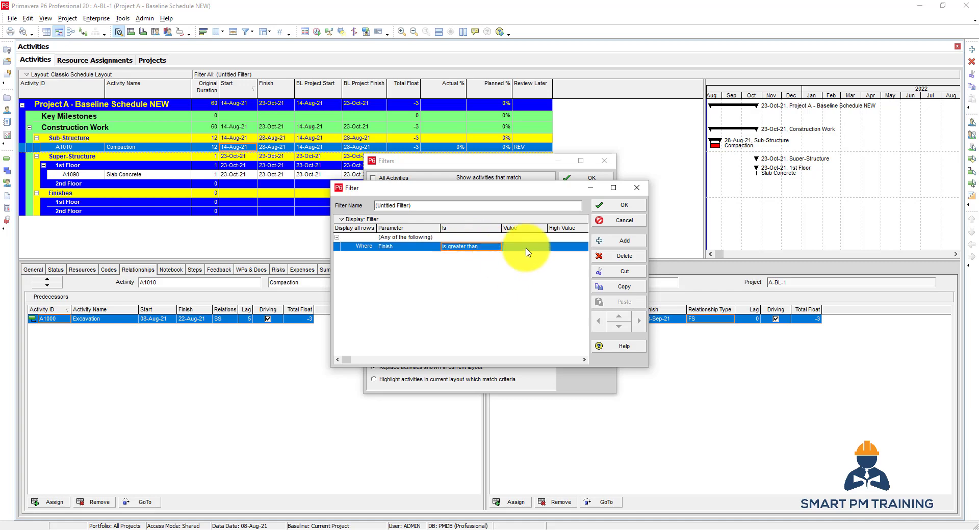
# Set the Finish condition's value to the custom date 1 September 2021, then confirm and apply the filter
pyautogui.click(525, 247)
pyautogui.click(543, 247)
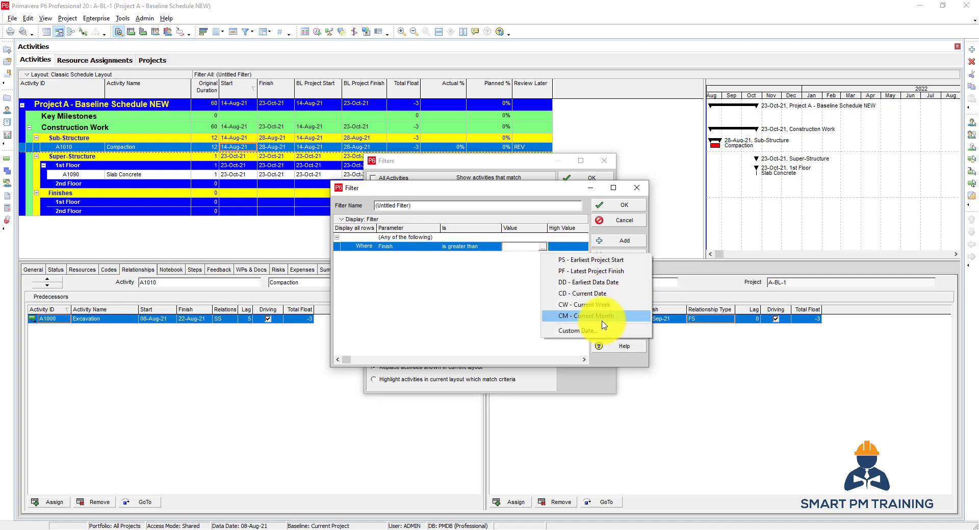
pyautogui.click(574, 330)
pyautogui.click(627, 80)
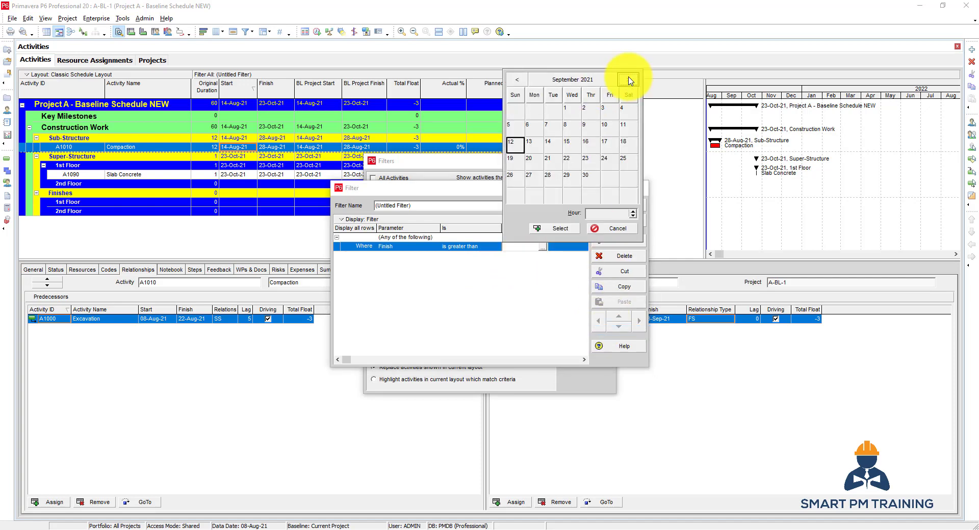
pyautogui.doubleClick(571, 110)
pyautogui.click(623, 205)
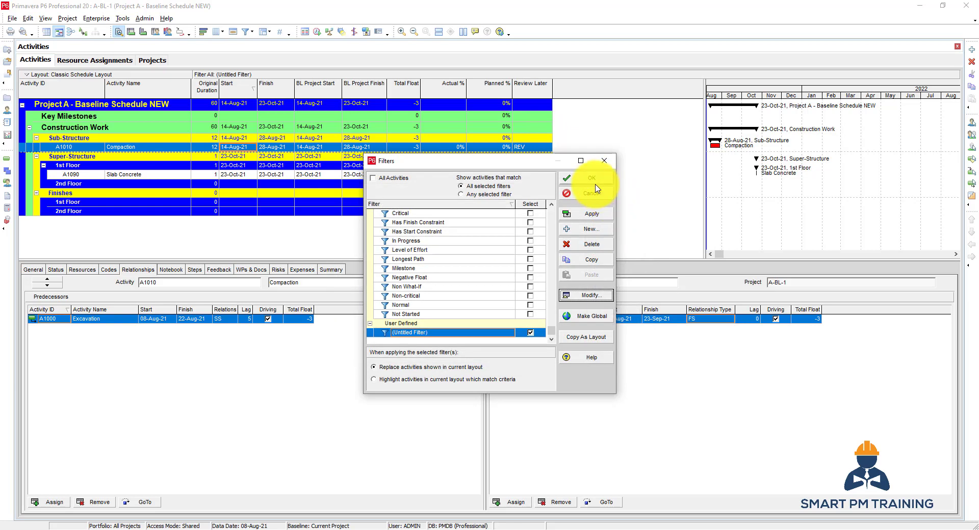
pyautogui.click(617, 181)
# Examine the finish dates of the filtered activities from Key Milestones through Finishes
pyautogui.scroll(-5, 155, 219)
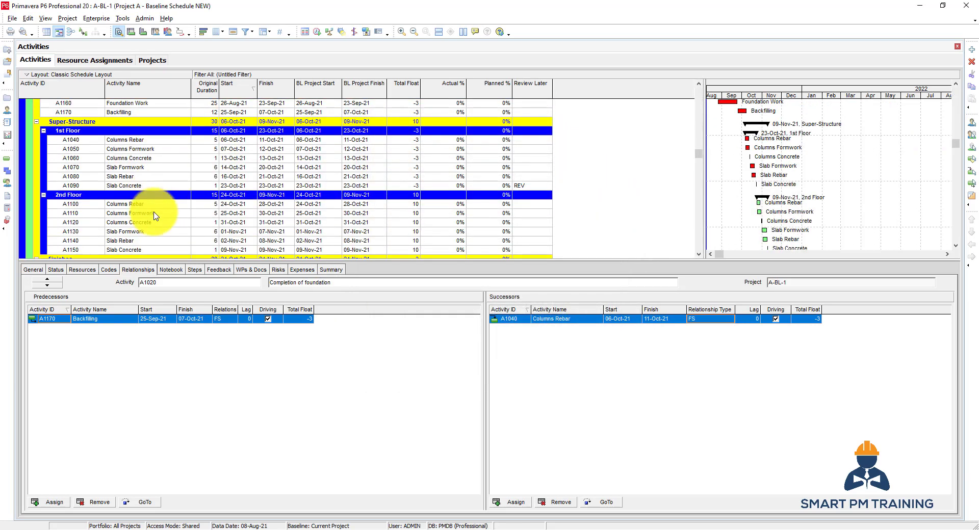
pyautogui.click(311, 149)
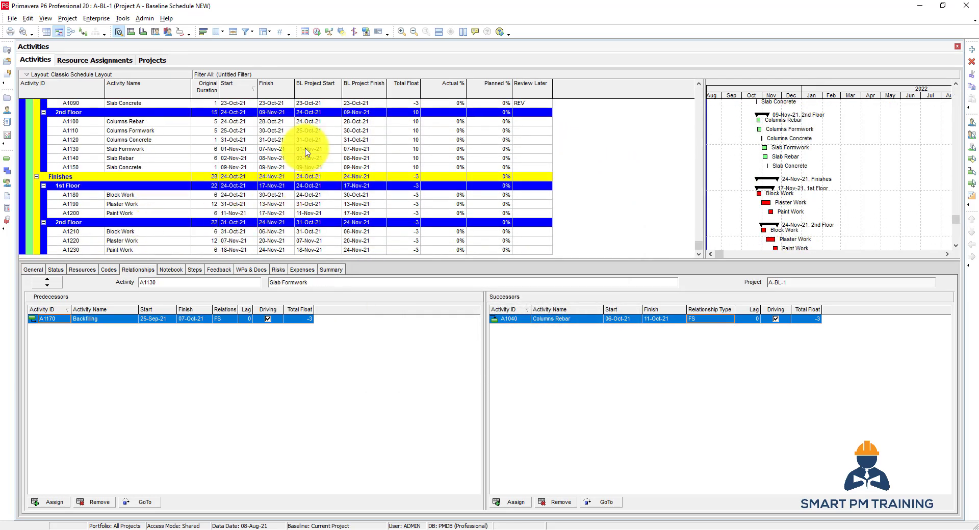
pyautogui.scroll(3, 315, 181)
pyautogui.scroll(3, 316, 181)
pyautogui.click(308, 174)
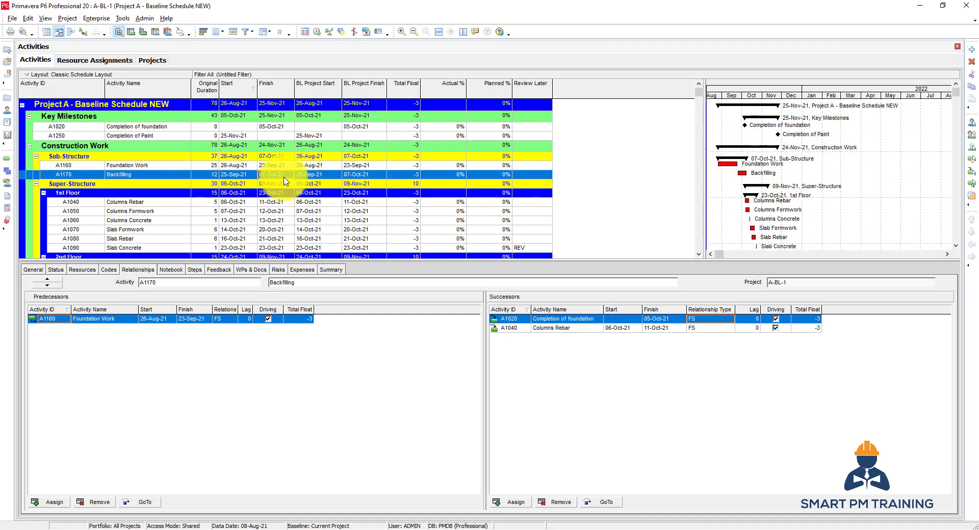
pyautogui.click(321, 202)
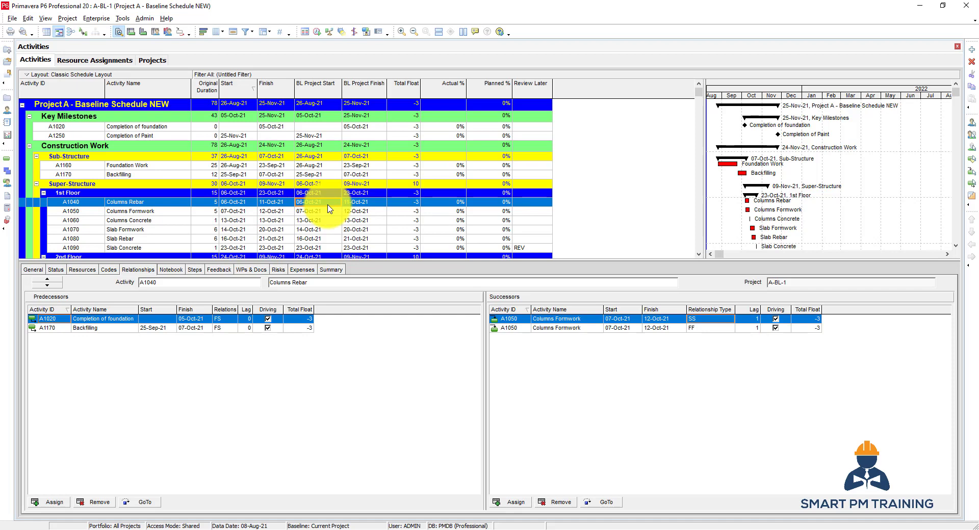
pyautogui.scroll(-5, 322, 204)
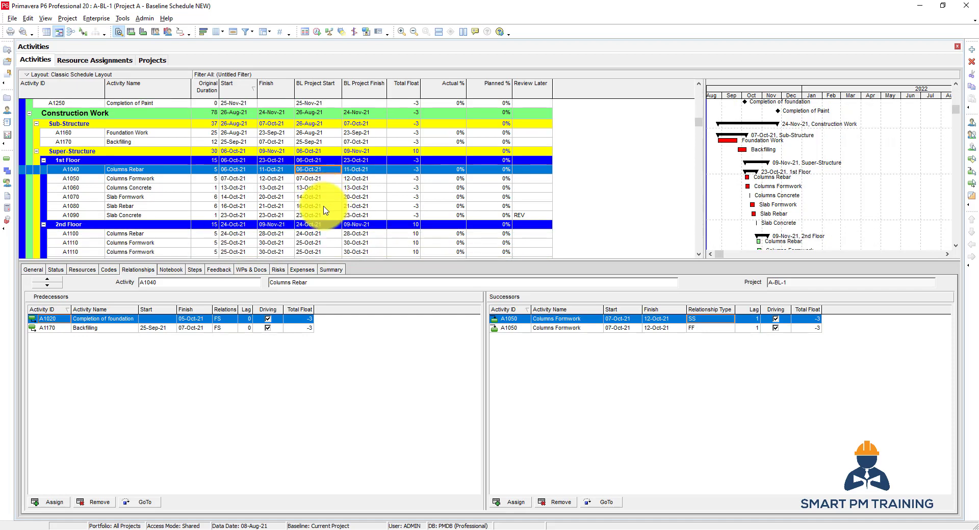